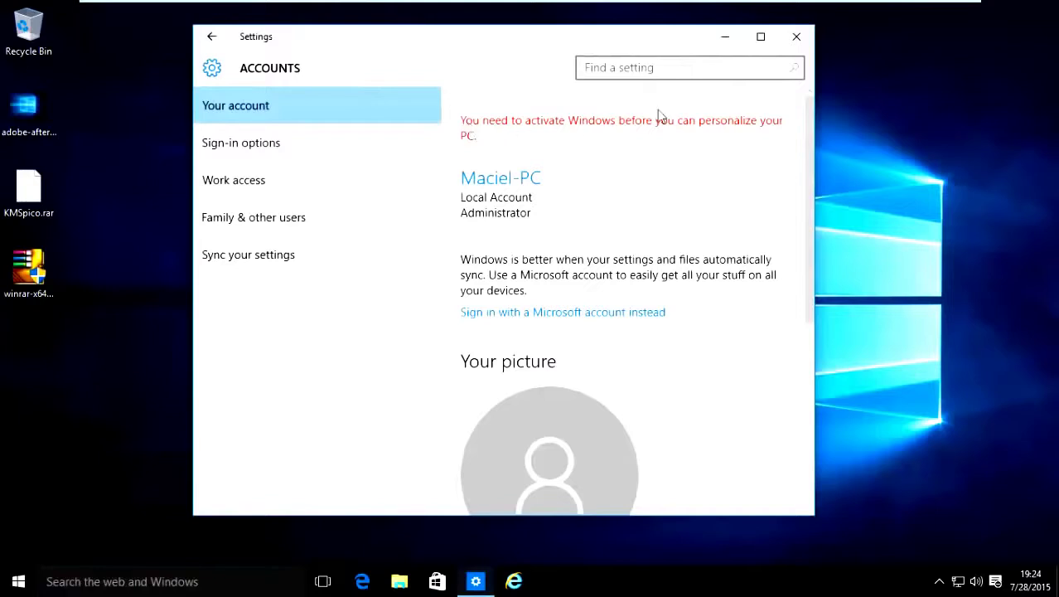
- Examine the account and Personalization background settings for activation restrictions, and close Settings
{"action": "mouse_move", "coordinate": [806, 150]}
{"action": "left_mouse_down"}
{"action": "mouse_move", "coordinate": [806, 256]}
{"action": "mouse_move", "coordinate": [813, 165]}
{"action": "left_mouse_up"}
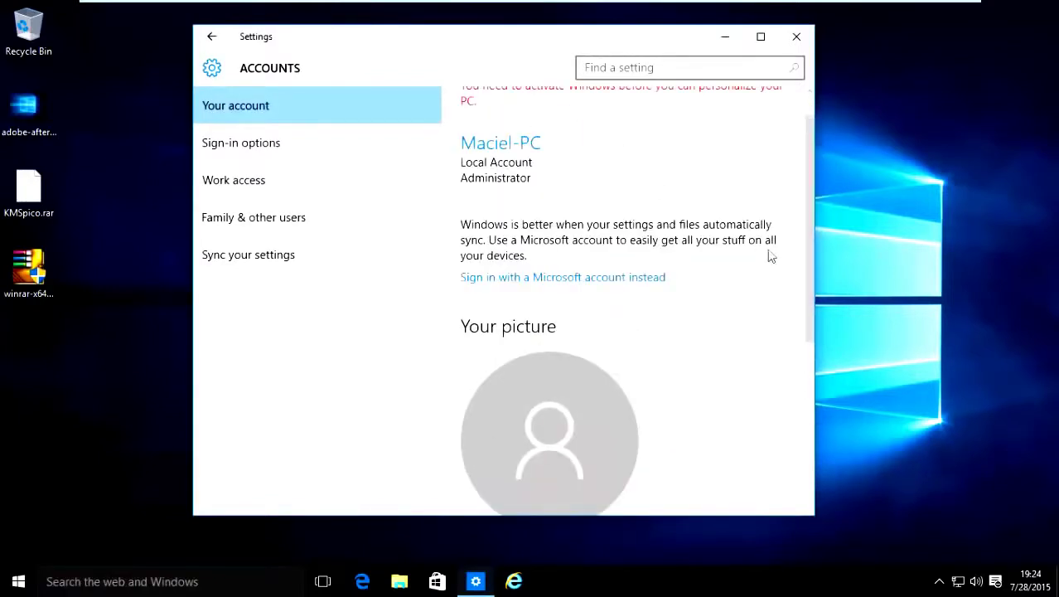
{"action": "scroll", "coordinate": [812, 265], "scroll_direction": "down", "scroll_amount": 2}
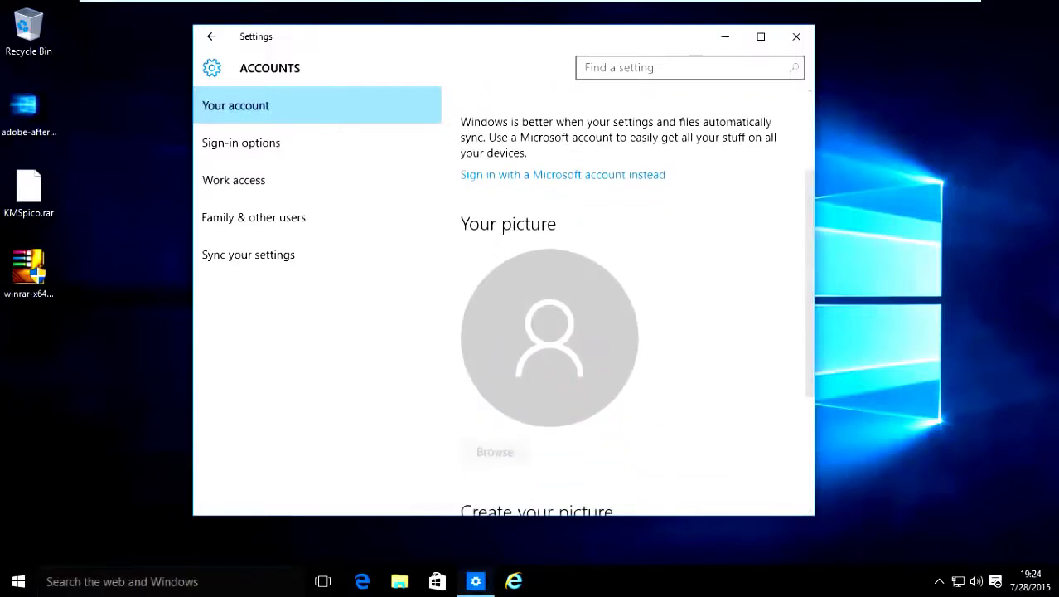
{"action": "left_click", "coordinate": [212, 37]}
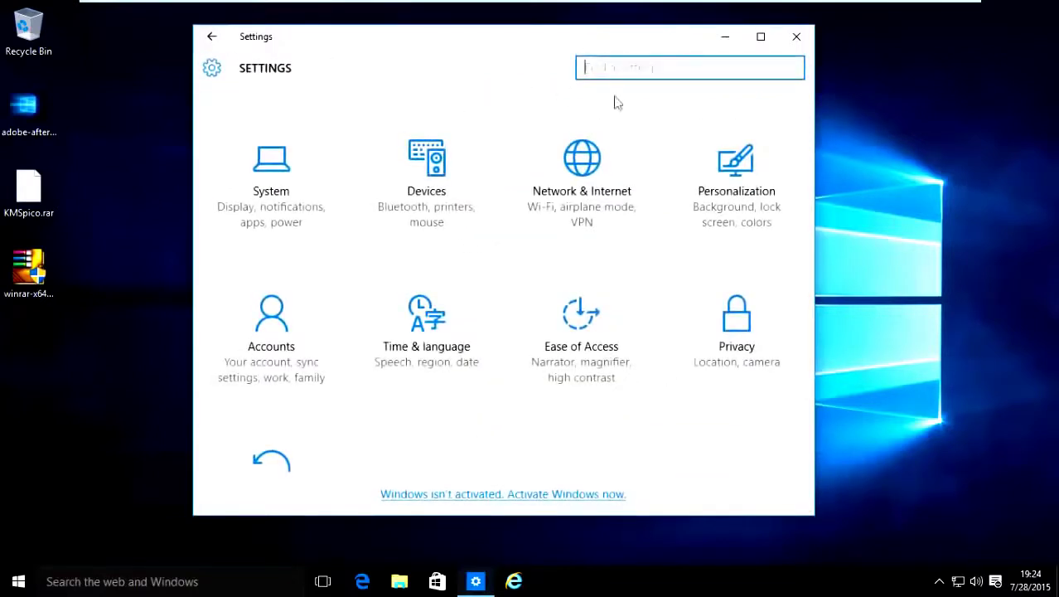
{"action": "left_click", "coordinate": [726, 162]}
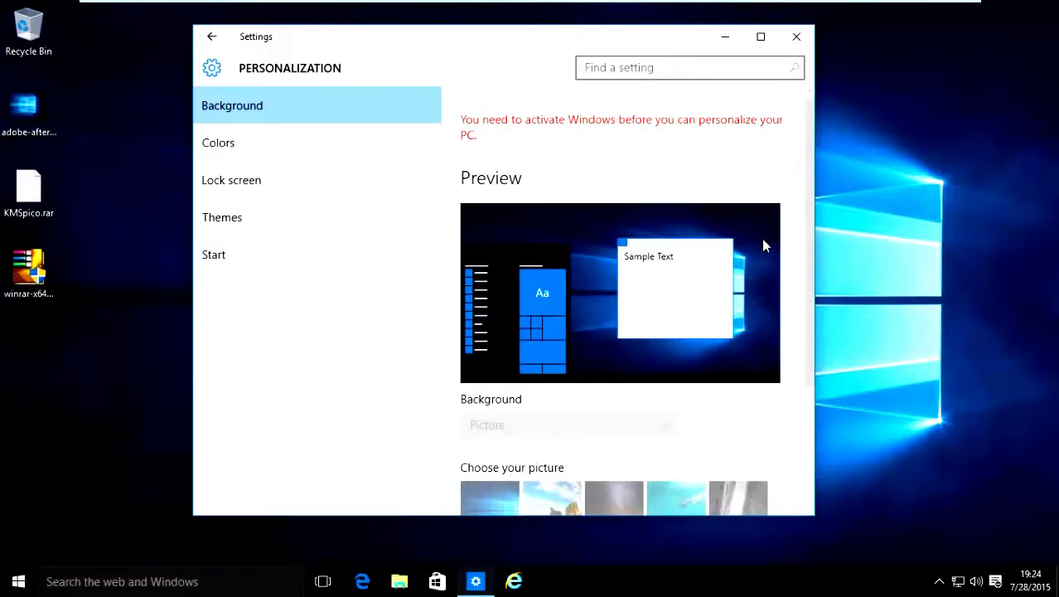
{"action": "left_click_drag", "start_coordinate": [804, 228], "coordinate": [798, 353]}
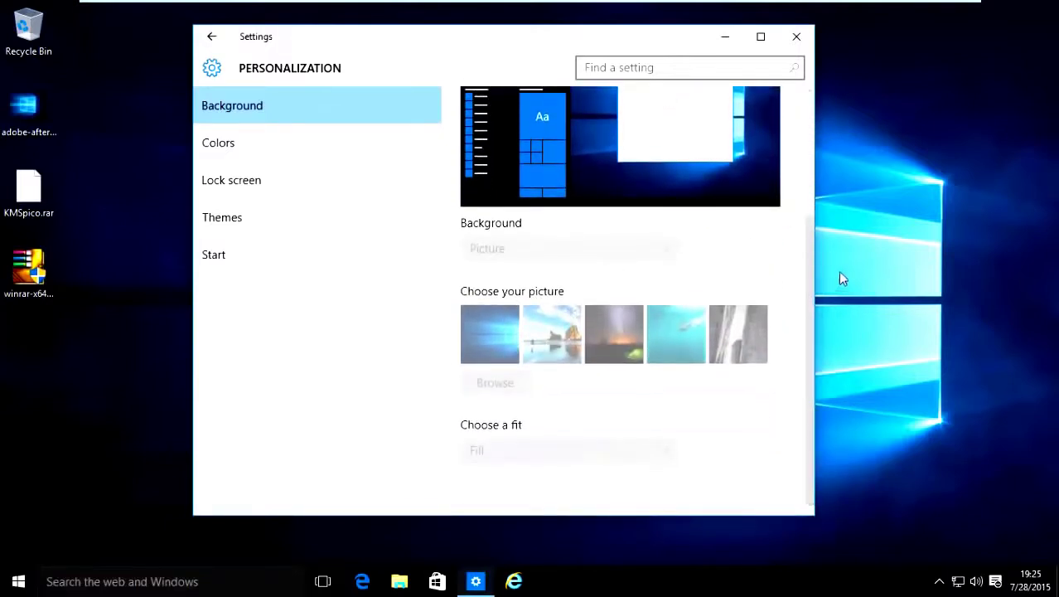
{"action": "left_click_drag", "start_coordinate": [812, 280], "coordinate": [800, 116]}
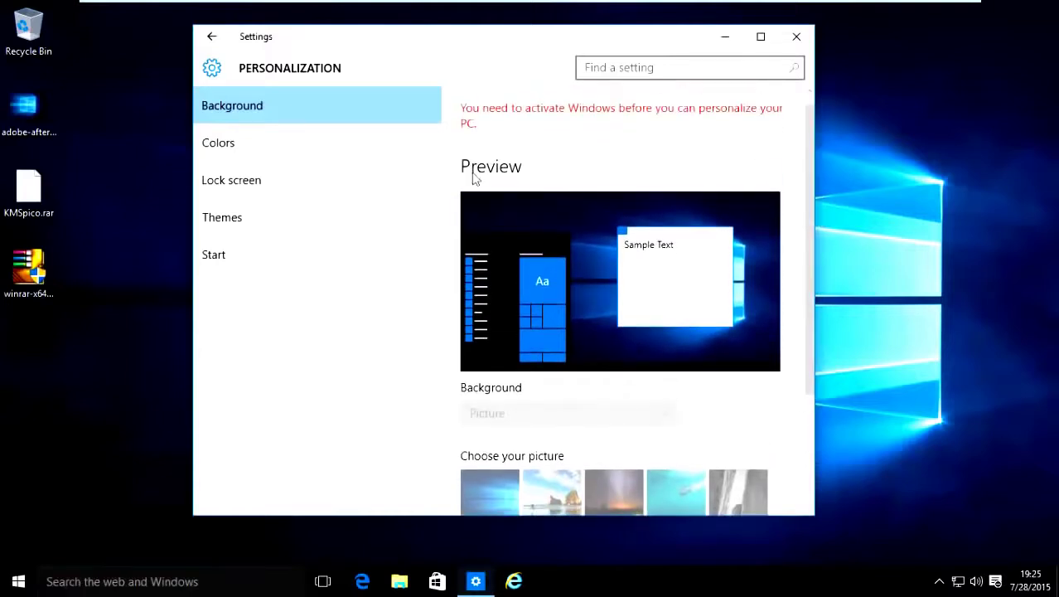
{"action": "left_click", "coordinate": [212, 36]}
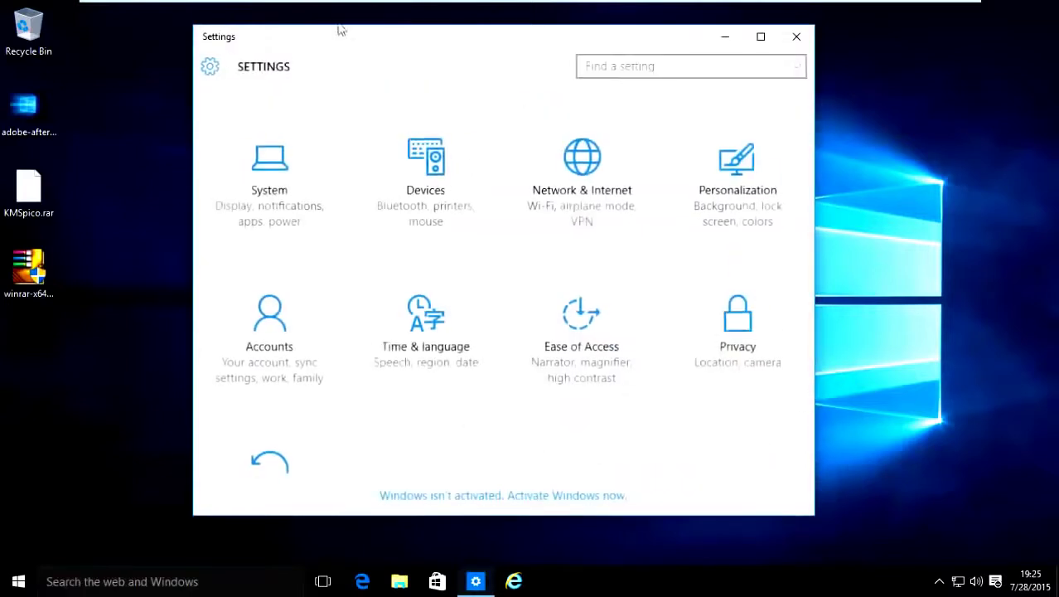
{"action": "left_click", "coordinate": [797, 37]}
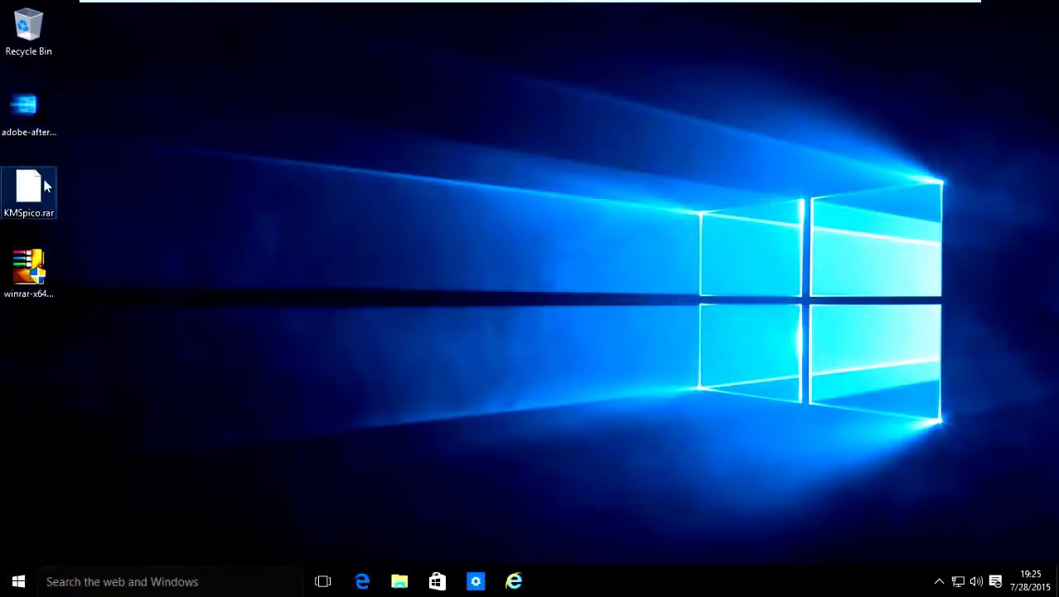
- Move KMSpico.rar and the WinRAR installer to open desktop space, and run winrar-x64-521.exe, allowing it to make changes
{"action": "left_click_drag", "start_coordinate": [23, 191], "coordinate": [120, 196]}
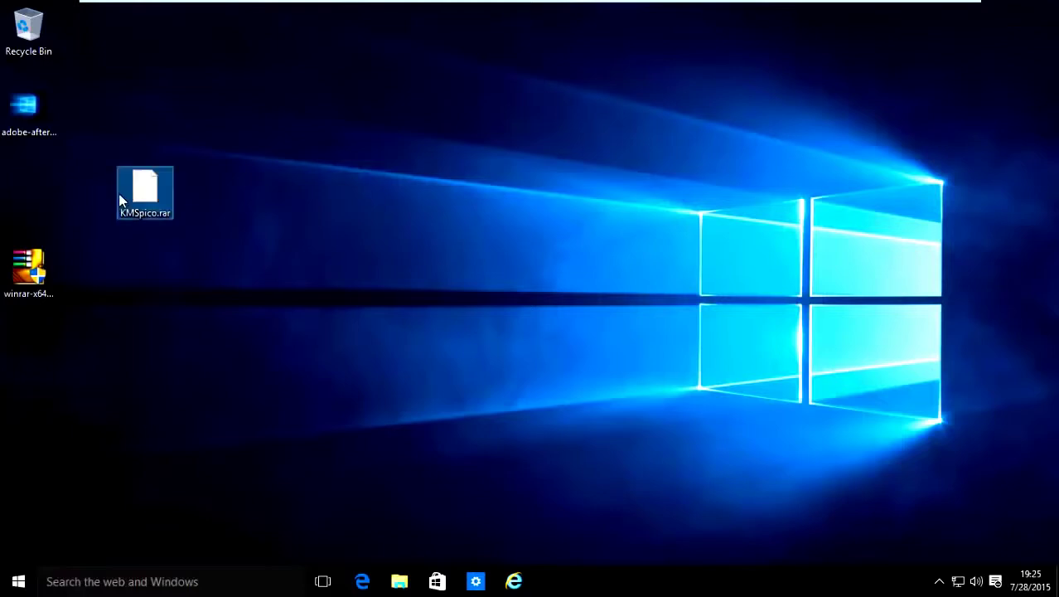
{"action": "left_click_drag", "start_coordinate": [23, 267], "coordinate": [410, 205]}
{"action": "double_click", "coordinate": [373, 191]}
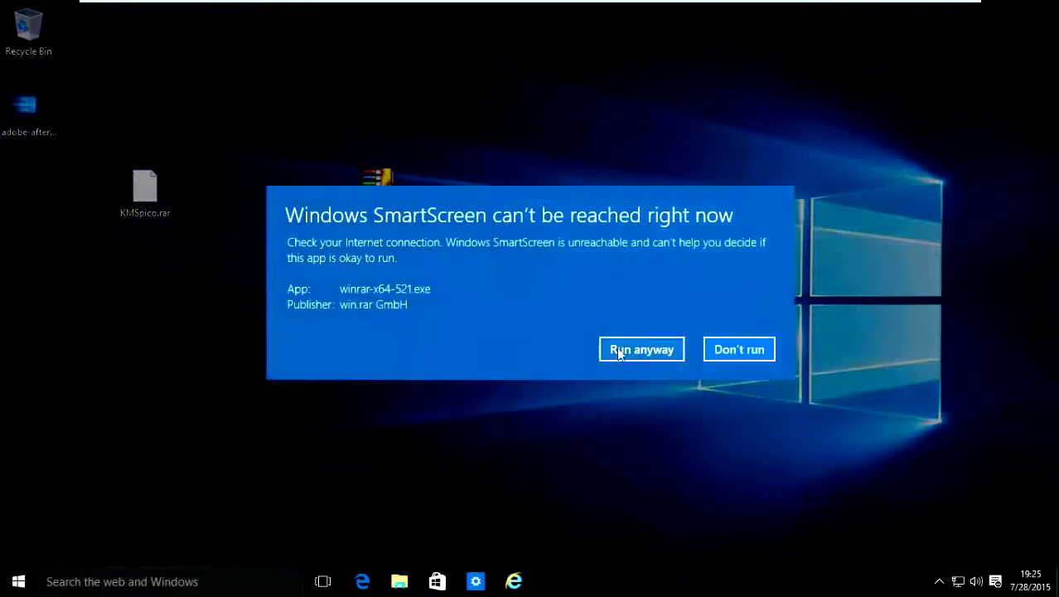
{"action": "left_click", "coordinate": [635, 351]}
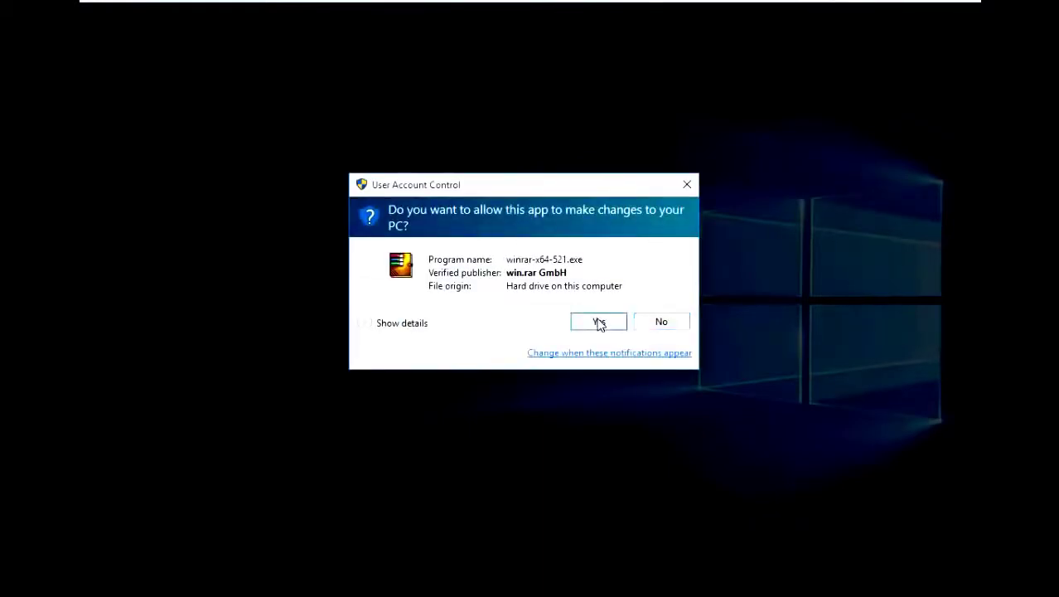
{"action": "left_click", "coordinate": [599, 322]}
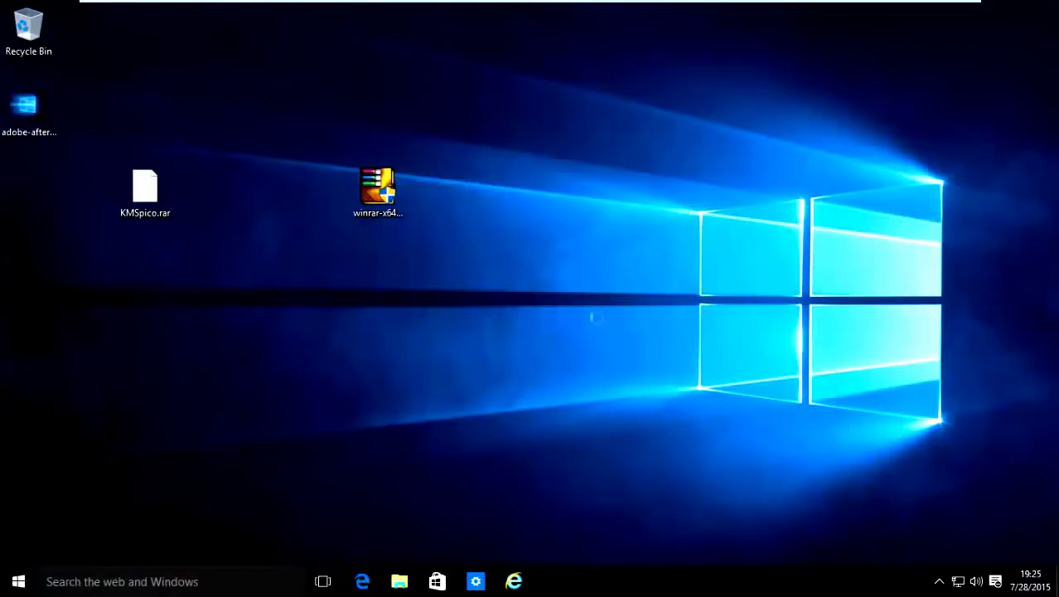
- Install WinRAR with the default file associations and shell integration options, and close its program folder
{"action": "left_click", "coordinate": [484, 446]}
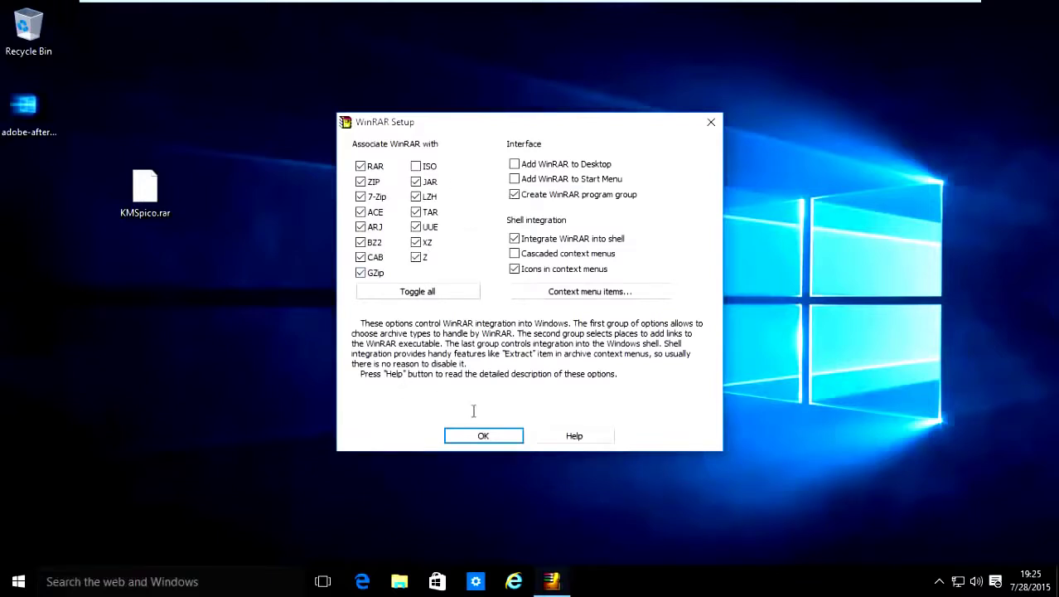
{"action": "left_click", "coordinate": [484, 435]}
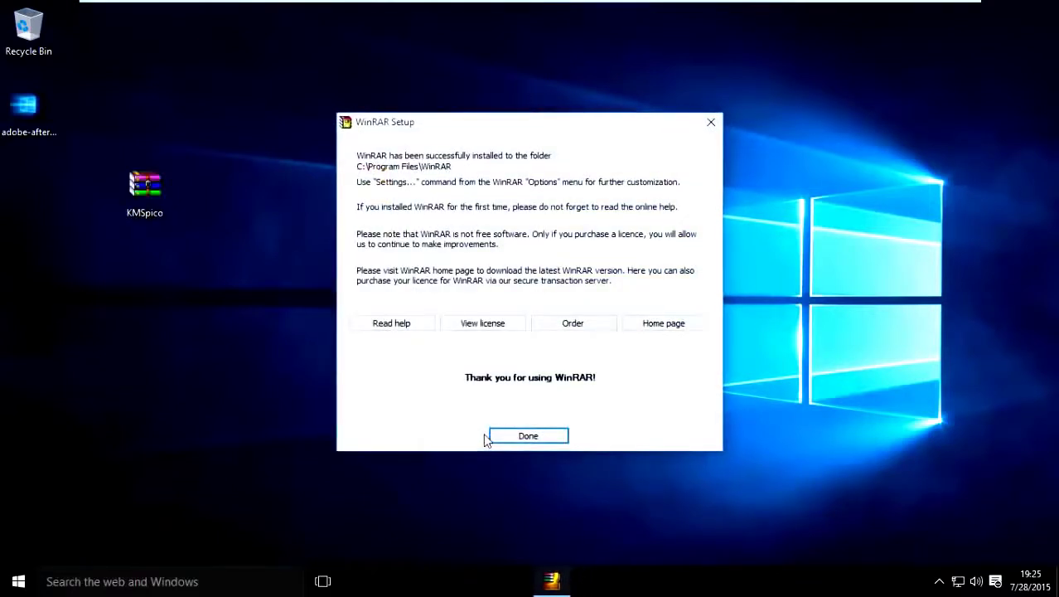
{"action": "left_click", "coordinate": [518, 439]}
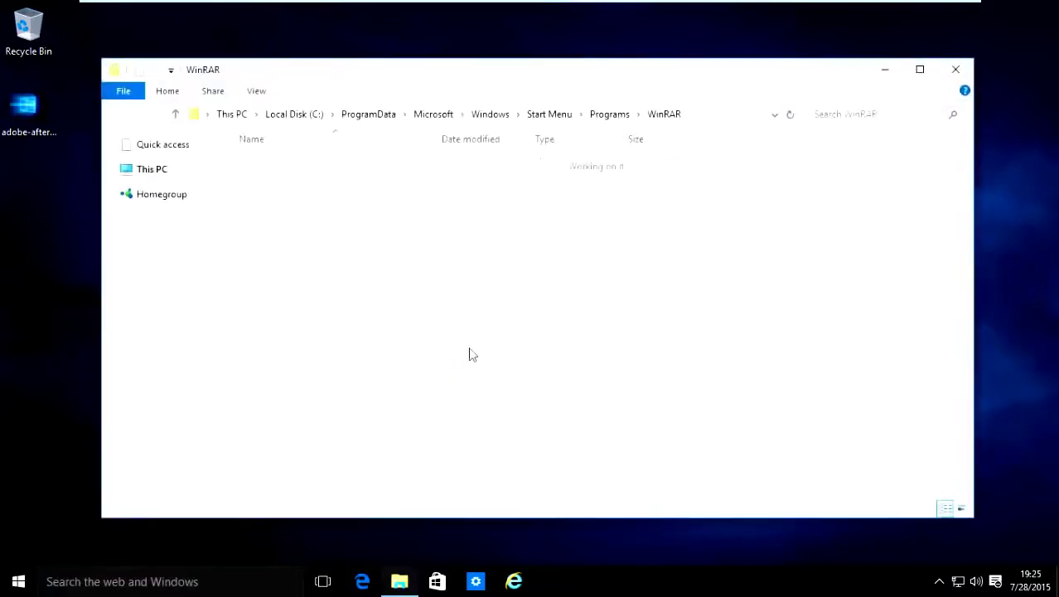
{"action": "left_click", "coordinate": [955, 69]}
- Put the WinRAR installer back among the desktop icons and extract the KMSpico archive directly onto the desktop
{"action": "left_click_drag", "start_coordinate": [391, 198], "coordinate": [50, 269]}
{"action": "left_click", "coordinate": [146, 188]}
{"action": "left_click_drag", "start_coordinate": [149, 189], "coordinate": [381, 189]}
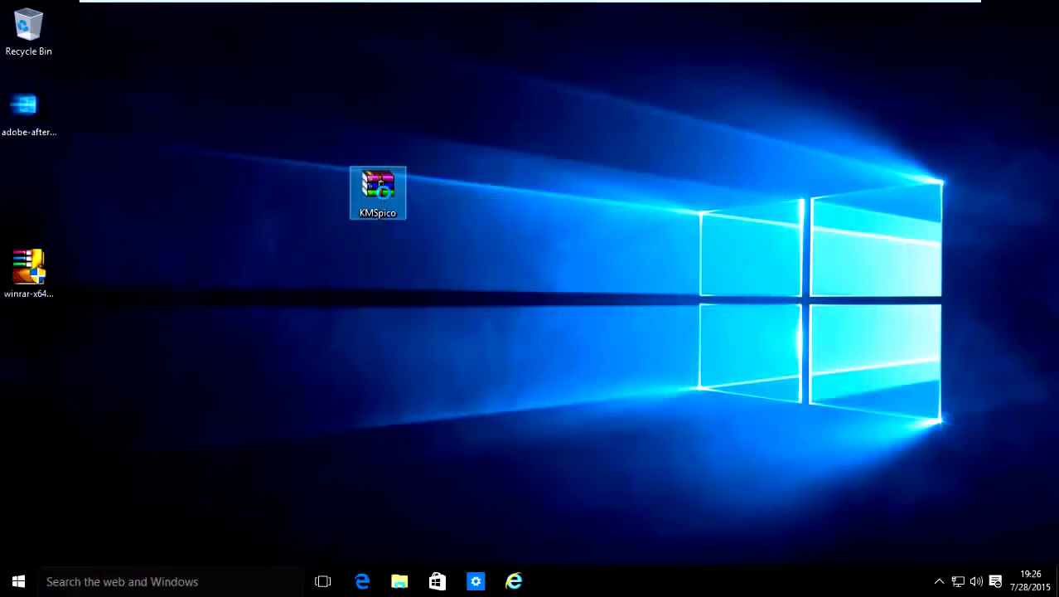
{"action": "right_click", "coordinate": [388, 205]}
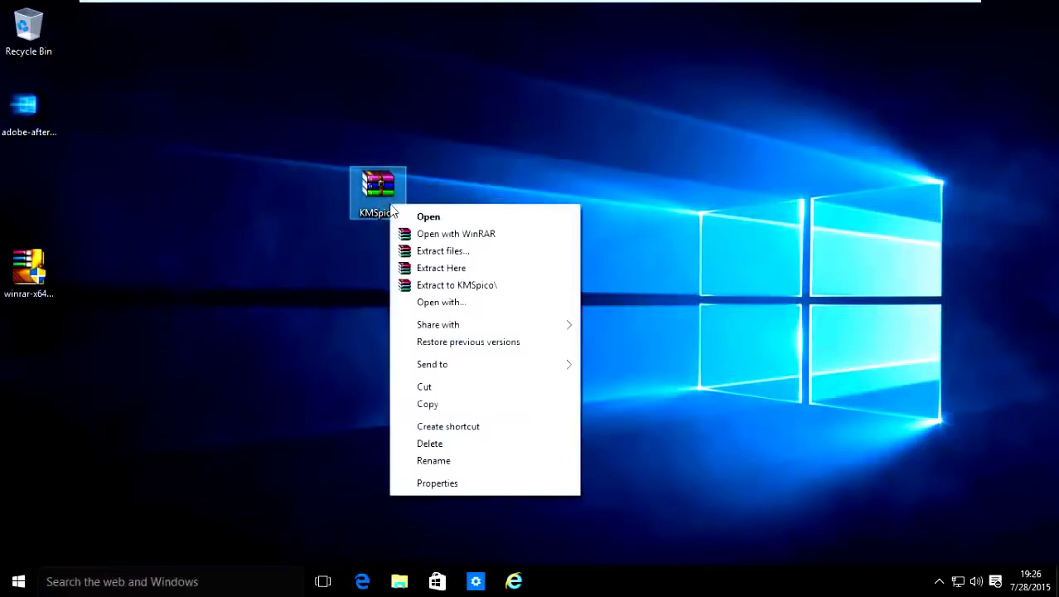
{"action": "left_click", "coordinate": [467, 268]}
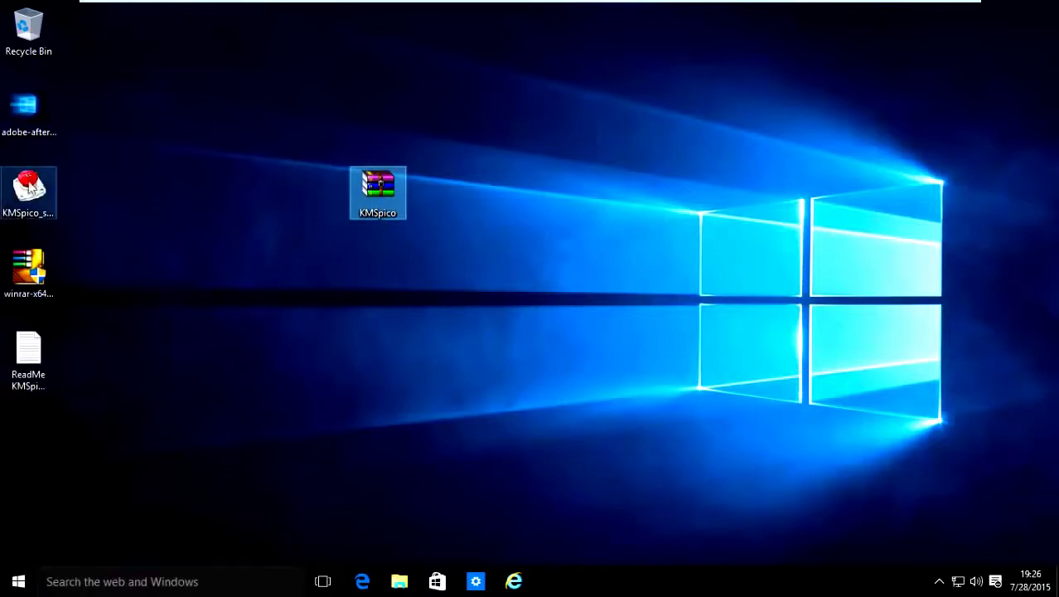
- Move KMSpico_setup to the middle of the desktop and the KMSpico archive back to the icon column
{"action": "left_click_drag", "start_coordinate": [35, 172], "coordinate": [492, 288]}
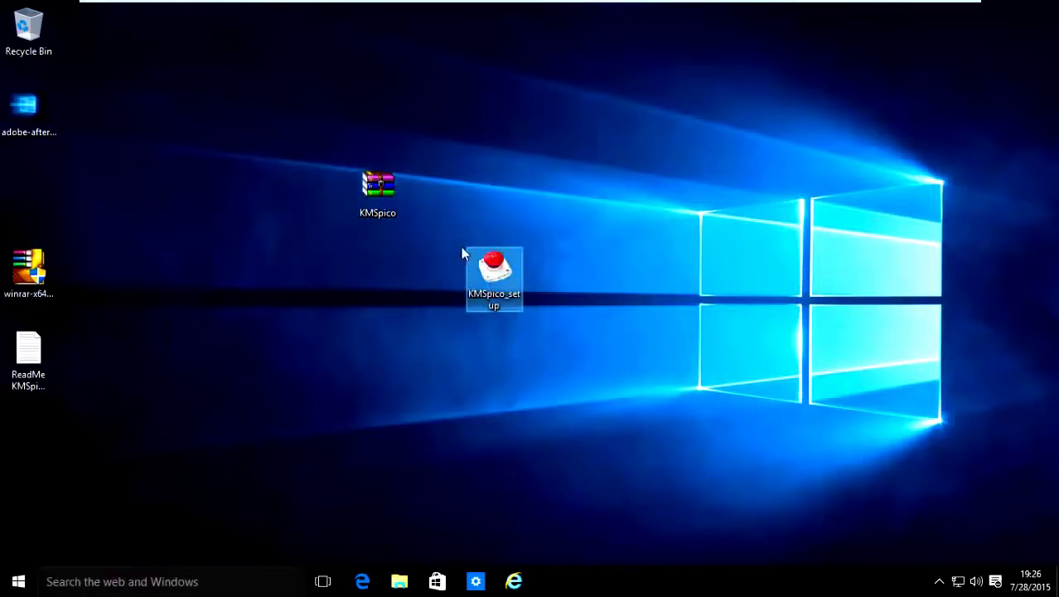
{"action": "left_click_drag", "start_coordinate": [377, 189], "coordinate": [32, 184]}
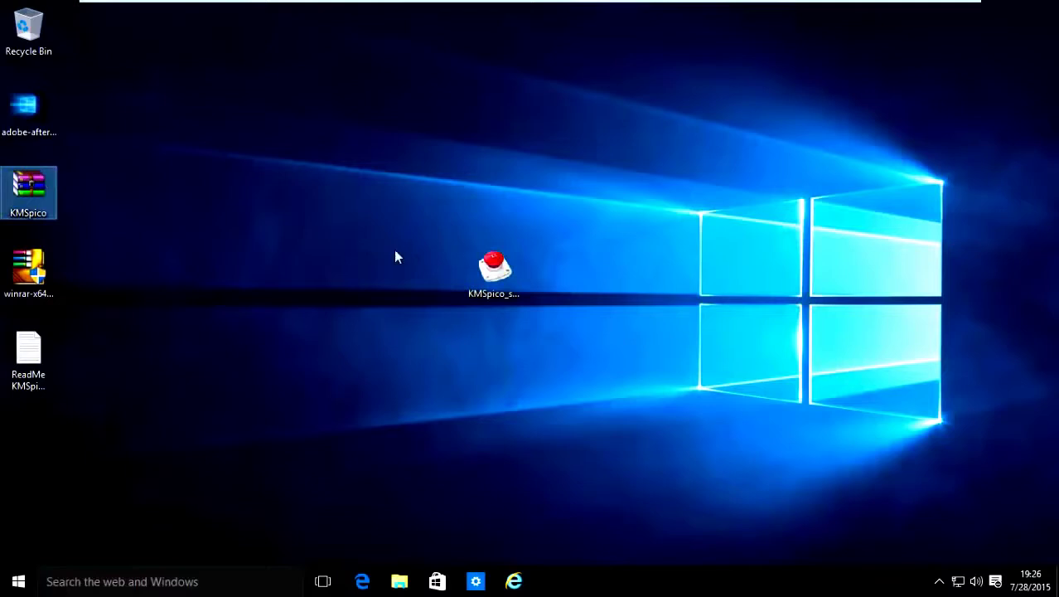
{"action": "left_click", "coordinate": [492, 270]}
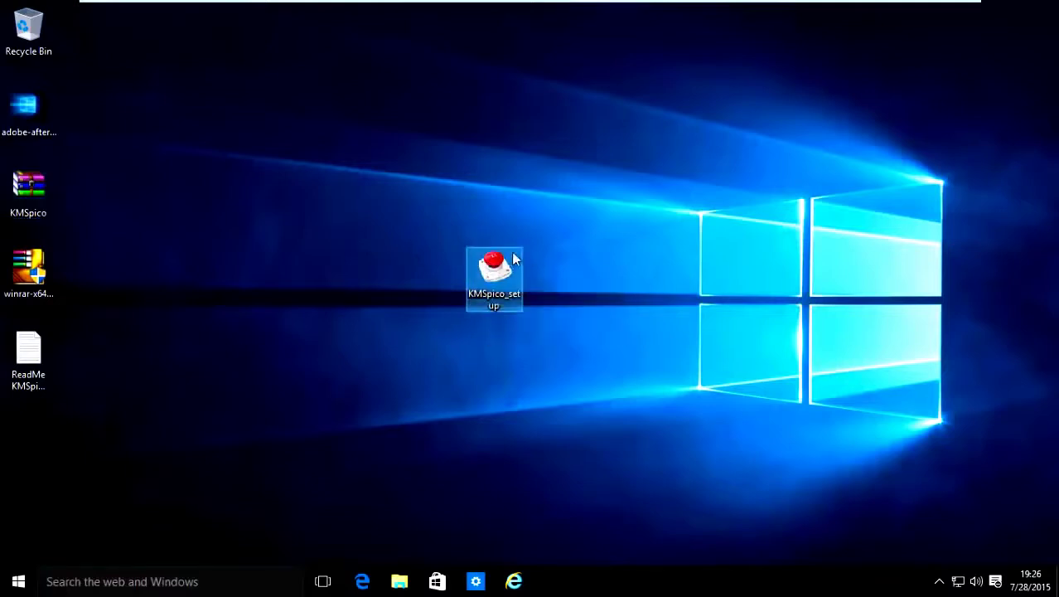
{"action": "right_click", "coordinate": [508, 275]}
{"action": "left_click", "coordinate": [446, 367]}
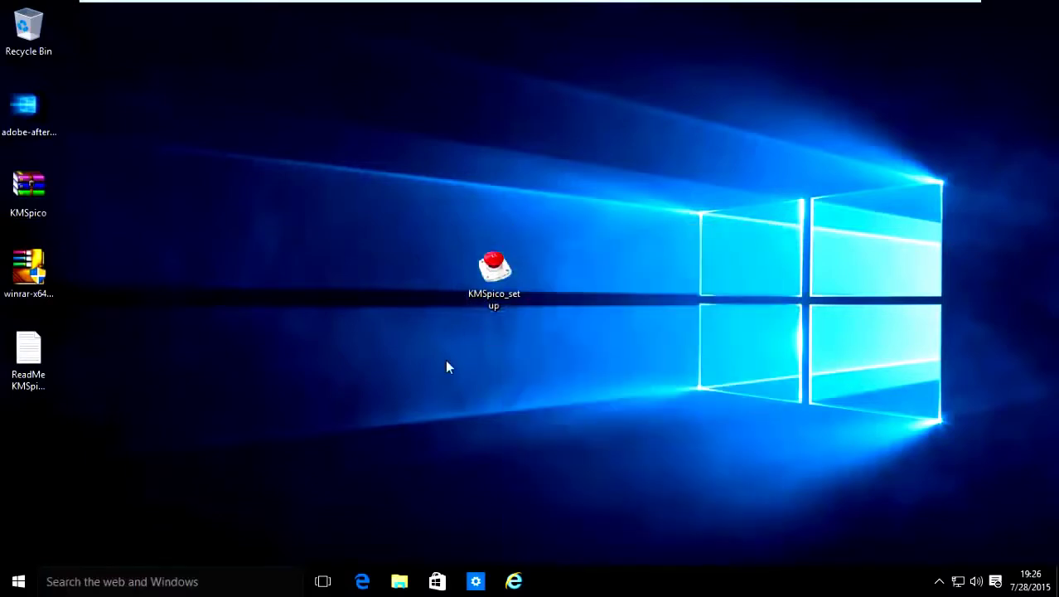
- Check the Personalization background settings for the activation notice, and minimize Settings
{"action": "left_click", "coordinate": [476, 581]}
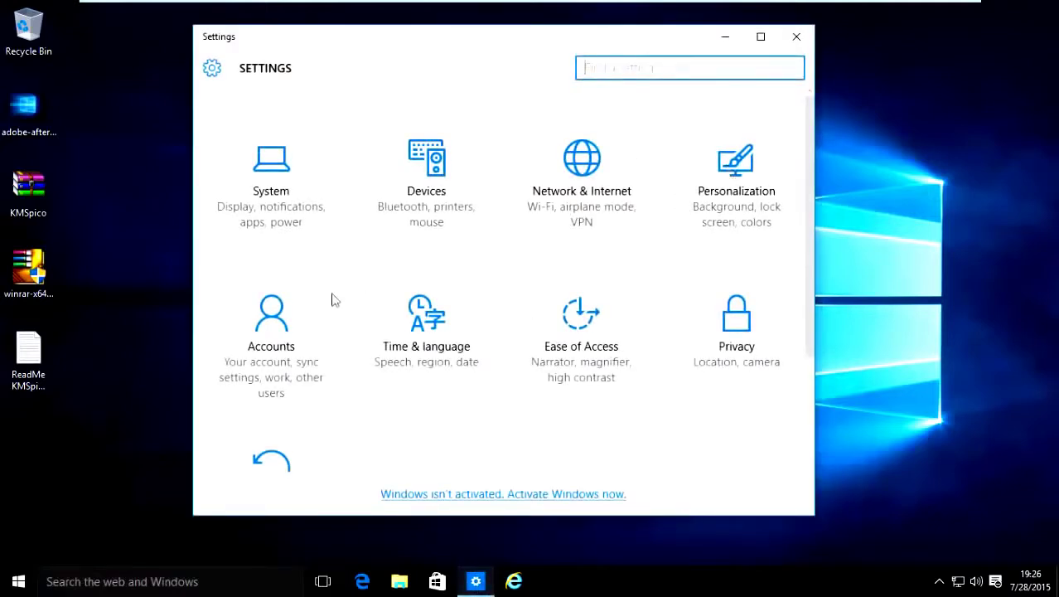
{"action": "left_click", "coordinate": [773, 154]}
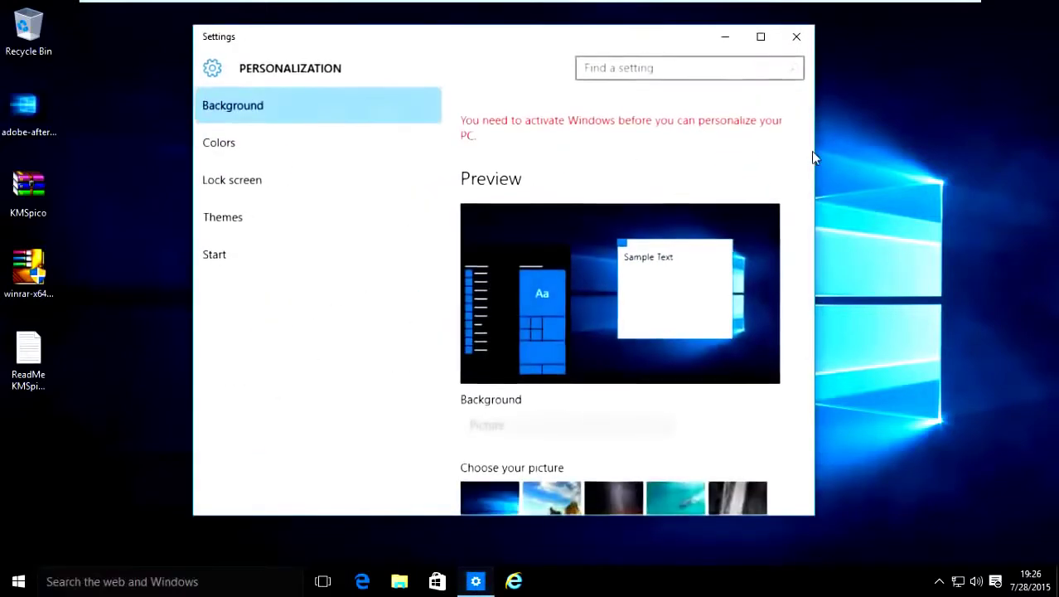
{"action": "left_click_drag", "start_coordinate": [809, 146], "coordinate": [794, 184]}
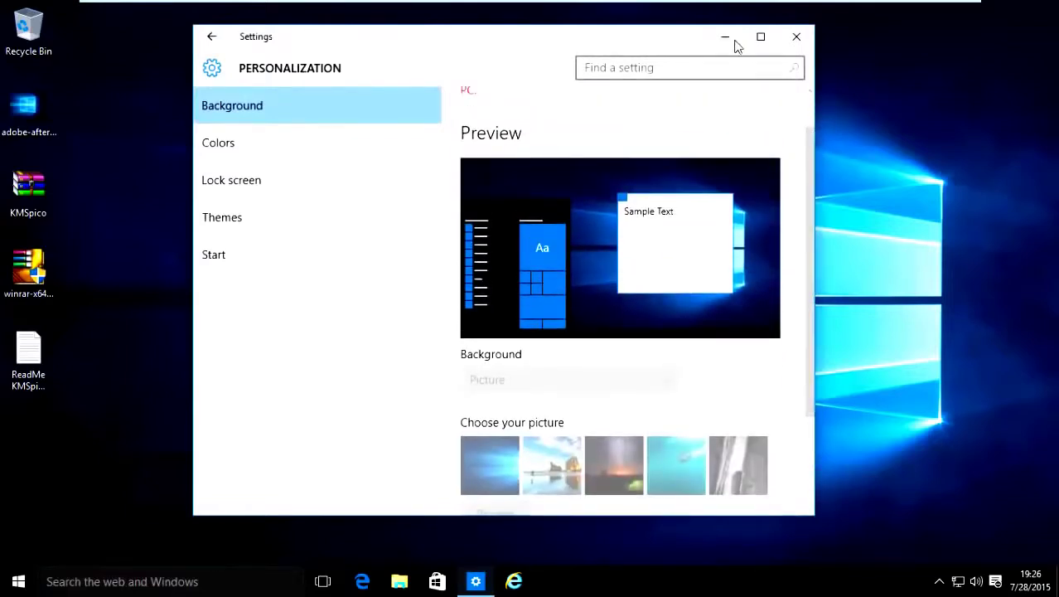
{"action": "scroll", "coordinate": [808, 165], "scroll_direction": "up", "scroll_amount": 1}
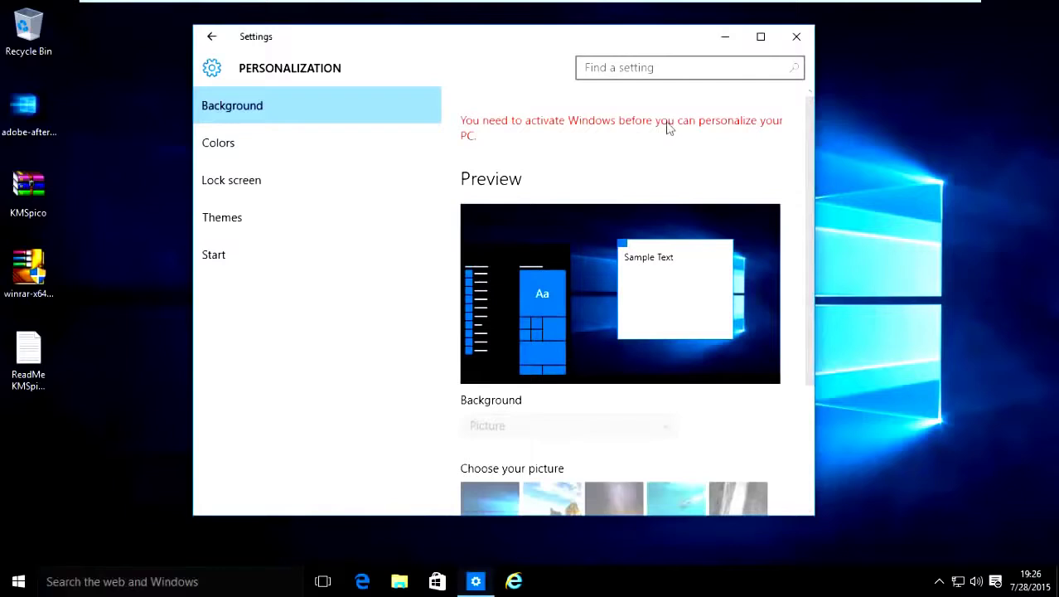
{"action": "left_click", "coordinate": [725, 37]}
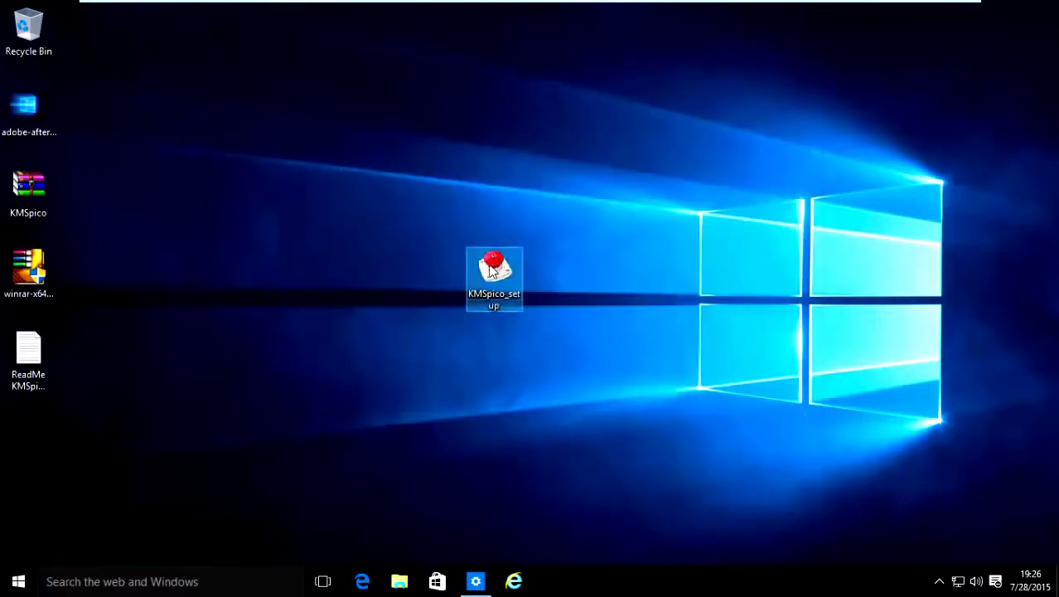
- Run KMSpico_setup as administrator and allow it to make changes to the PC
{"action": "right_click", "coordinate": [490, 270]}
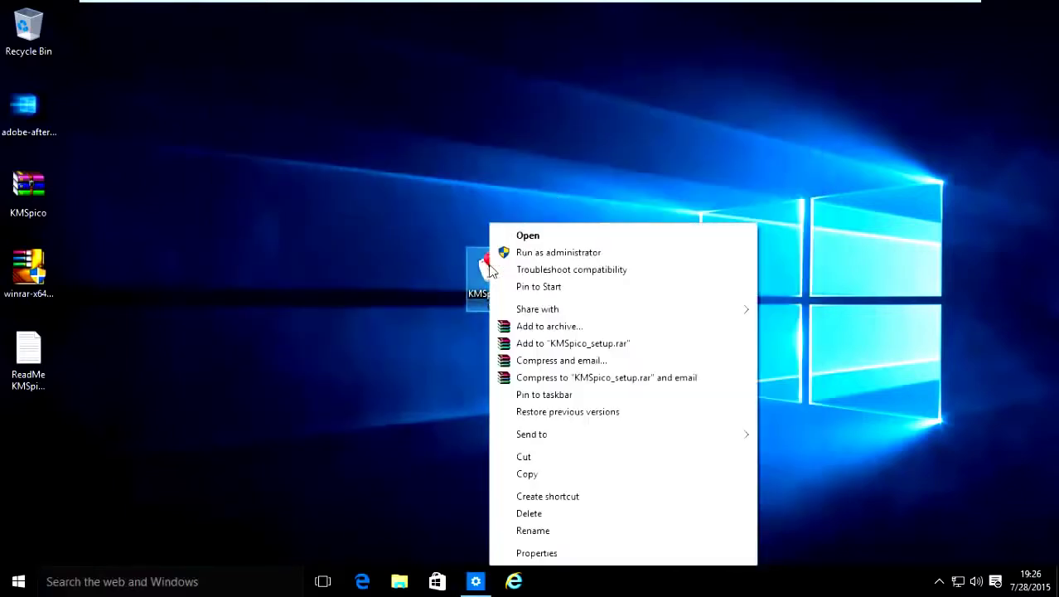
{"action": "left_click", "coordinate": [531, 256]}
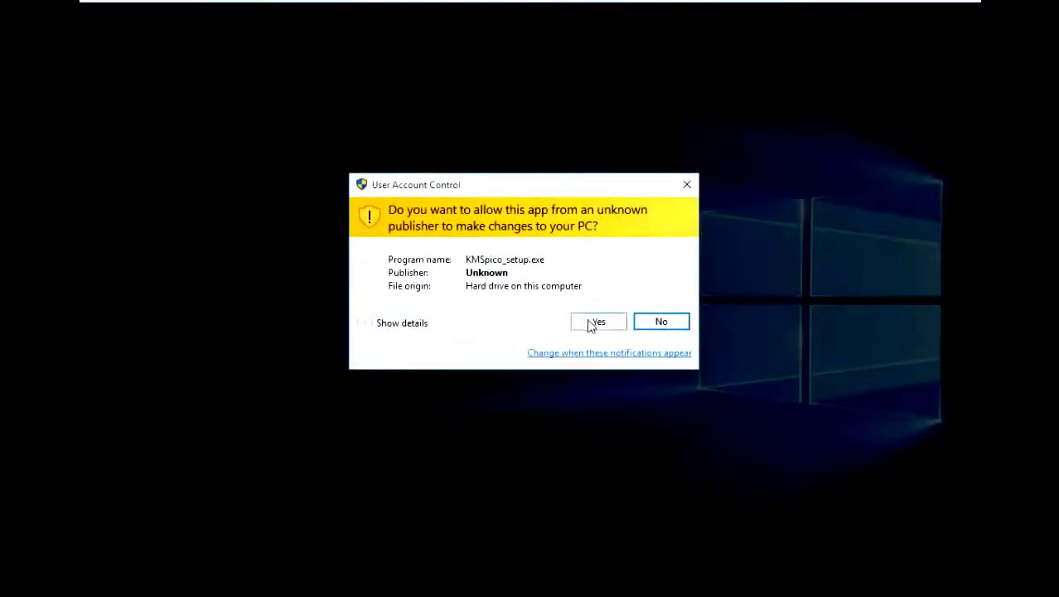
{"action": "left_click", "coordinate": [595, 325]}
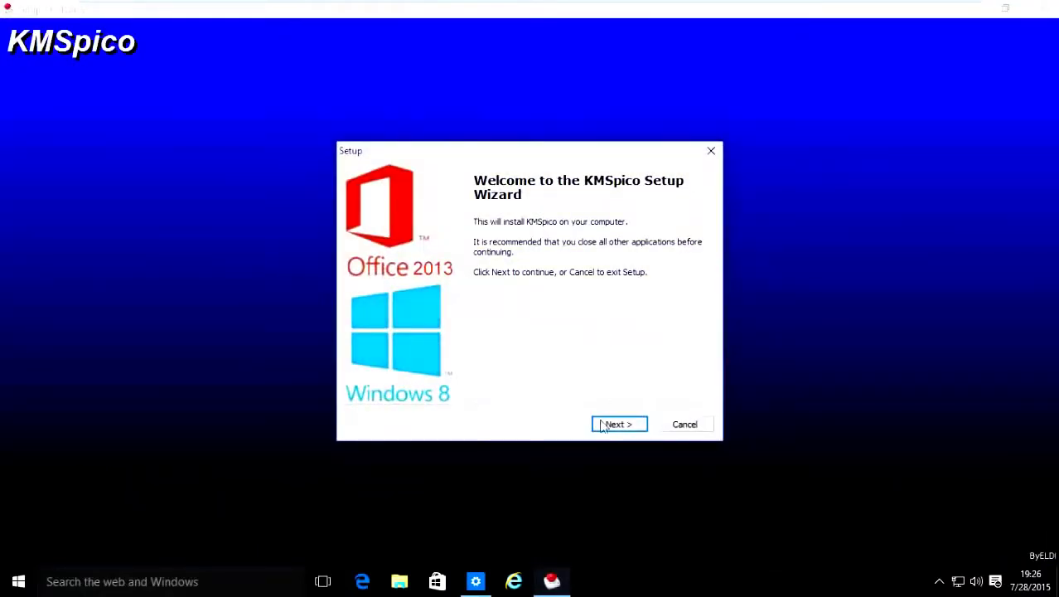
- Go through the KMSpico setup wizard, keeping the destination C:\Program Files\KMSpico and the Start Menu folder KMSpico
{"action": "left_click", "coordinate": [617, 427]}
{"action": "left_click", "coordinate": [439, 377]}
{"action": "left_click", "coordinate": [635, 431]}
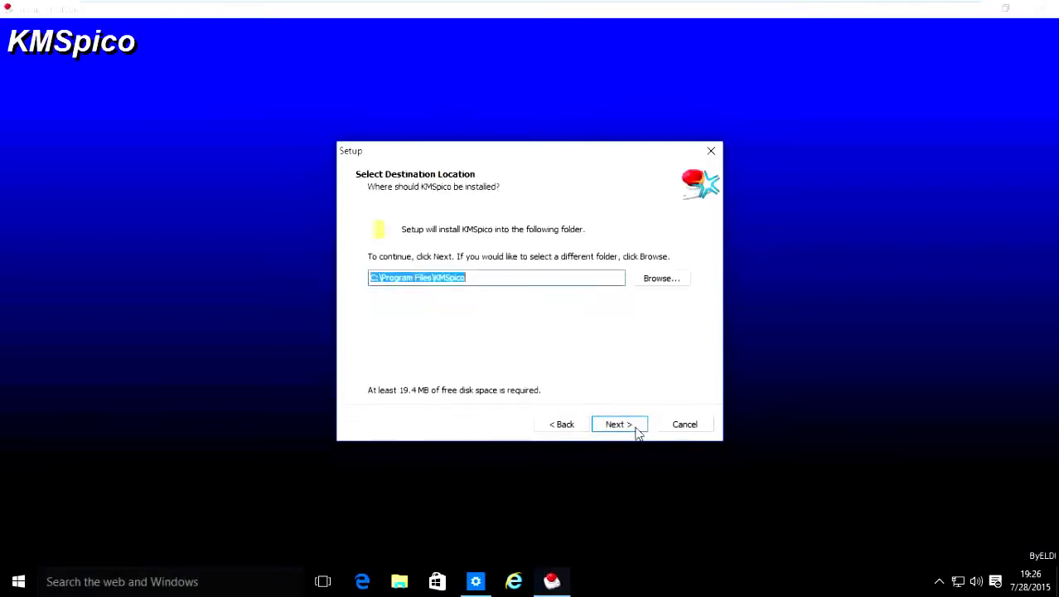
{"action": "left_click", "coordinate": [628, 430]}
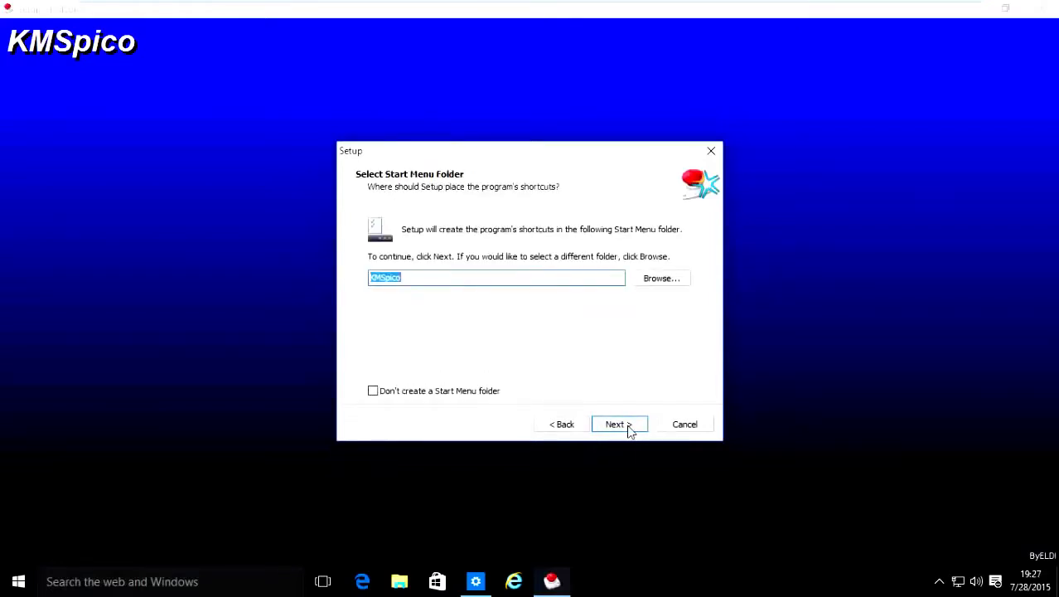
{"action": "left_click", "coordinate": [628, 430]}
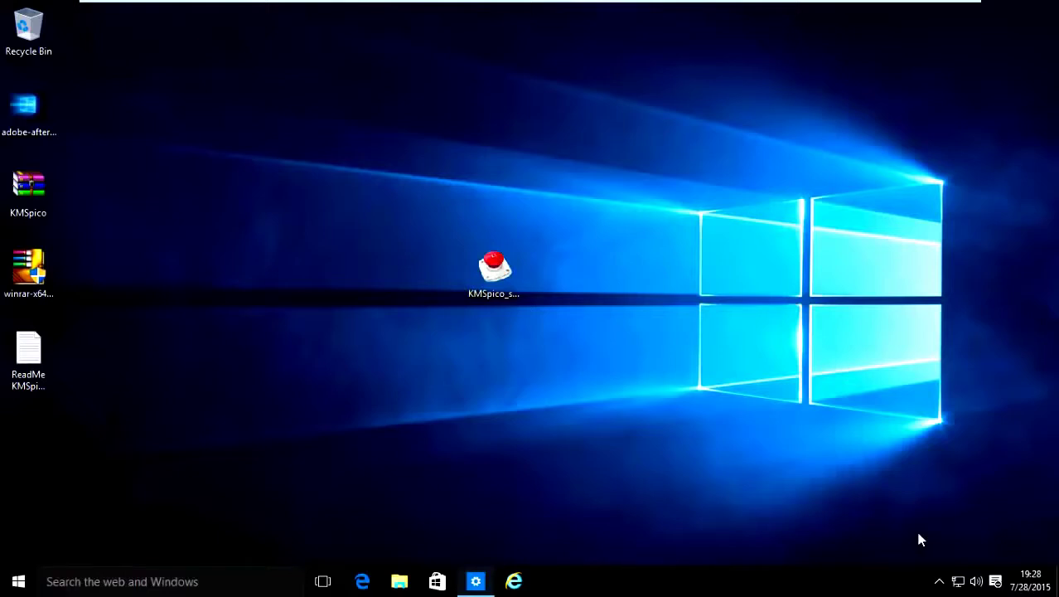
- Recheck the activation notice in the Personalization settings after the installation, and close Settings
{"action": "left_click", "coordinate": [477, 582]}
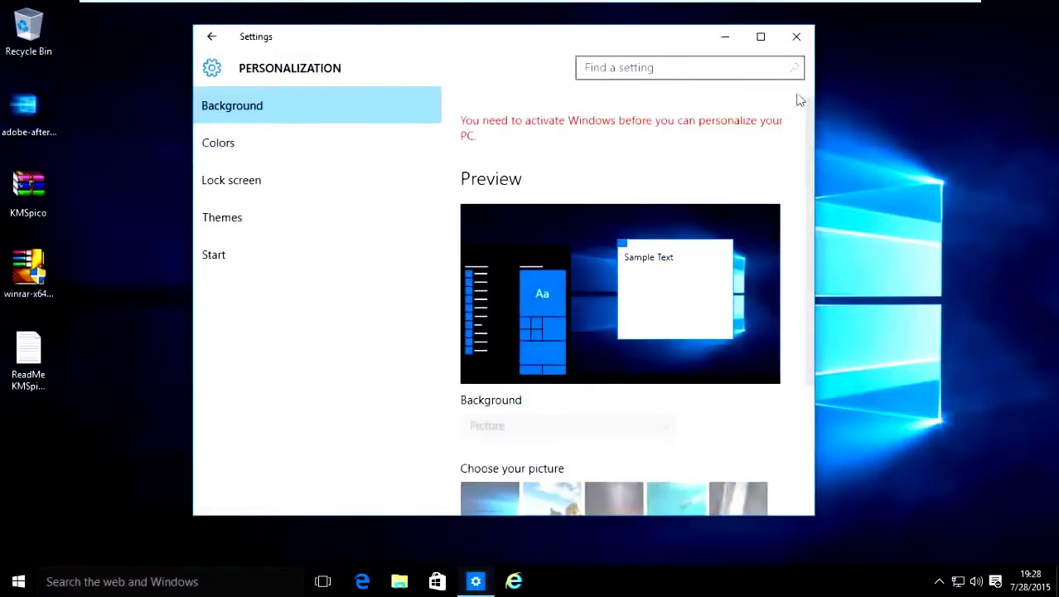
{"action": "left_click", "coordinate": [797, 37]}
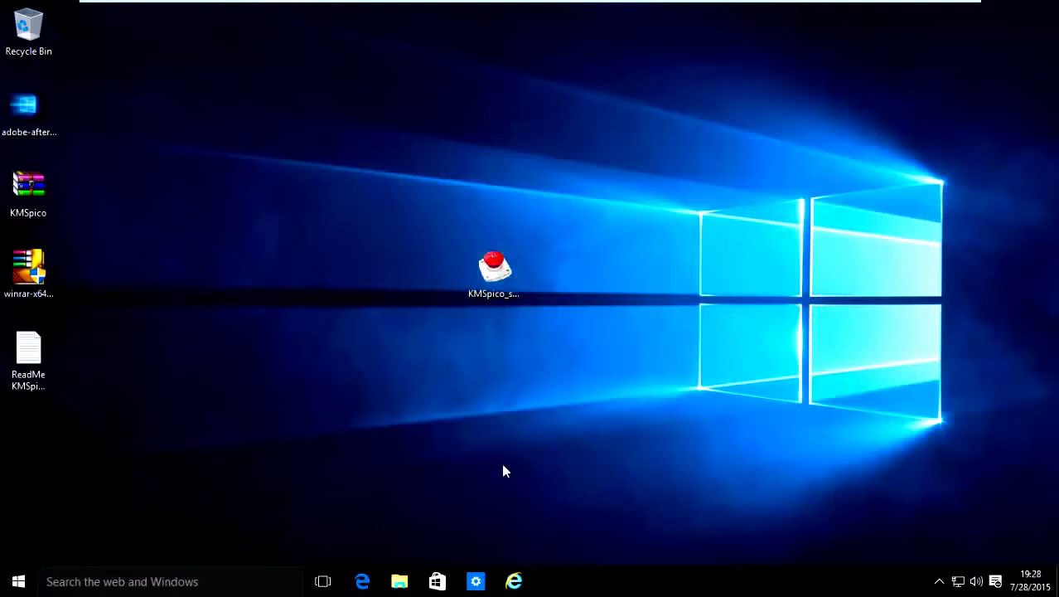
- Reopen the Personalization settings in a wider window and look through the Background options
{"action": "left_click", "coordinate": [476, 582]}
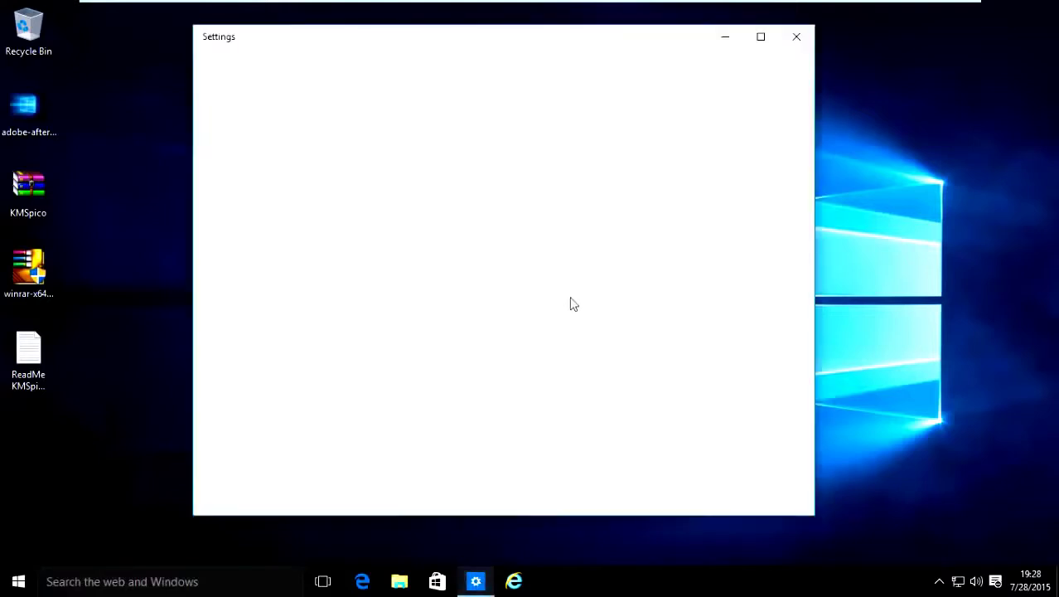
{"action": "left_click", "coordinate": [729, 170]}
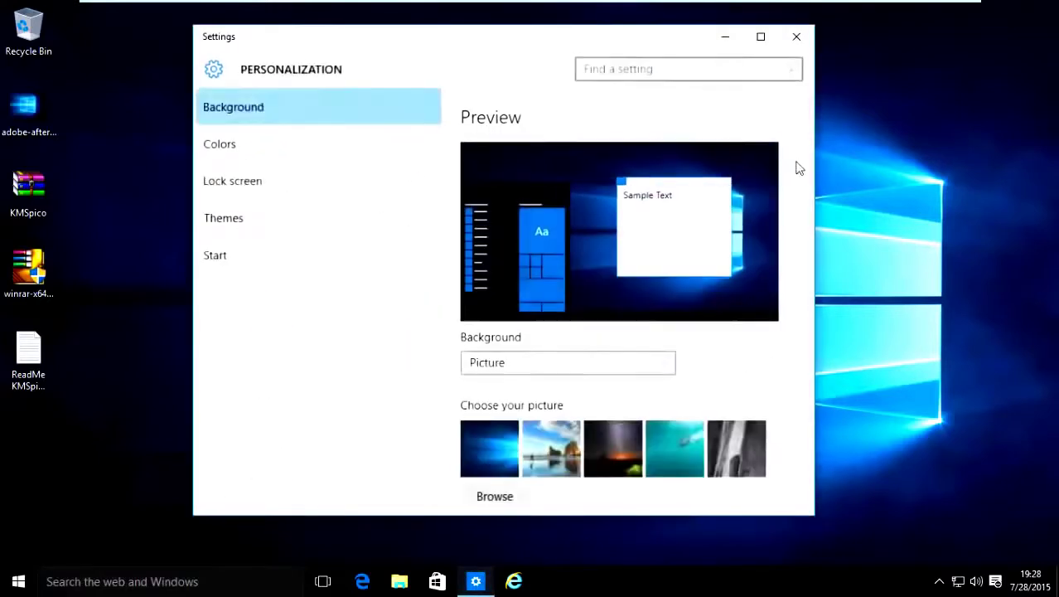
{"action": "left_click_drag", "start_coordinate": [809, 130], "coordinate": [897, 329]}
{"action": "scroll", "coordinate": [911, 298], "scroll_direction": "up", "scroll_amount": 2}
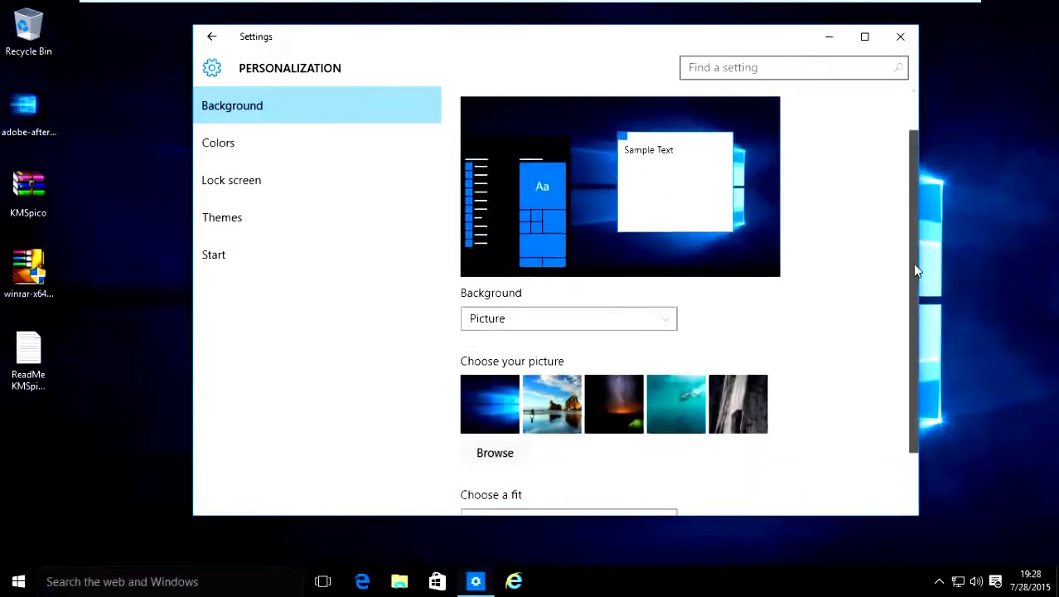
- Set the accent color to dark green in the Colors settings and check how it looks on the Start menu
{"action": "left_click", "coordinate": [298, 148]}
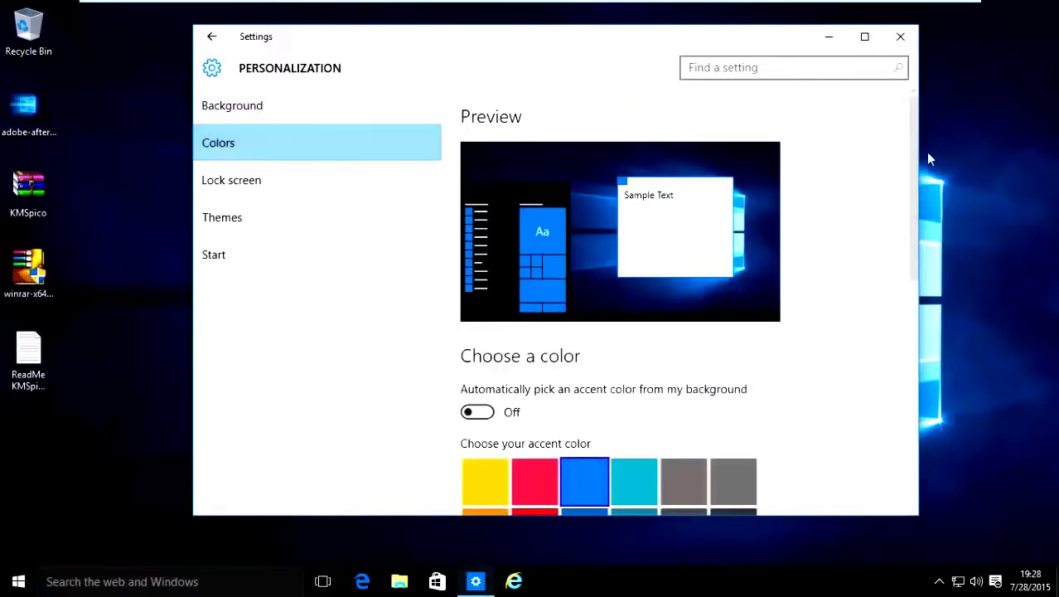
{"action": "left_click_drag", "start_coordinate": [918, 158], "coordinate": [910, 300]}
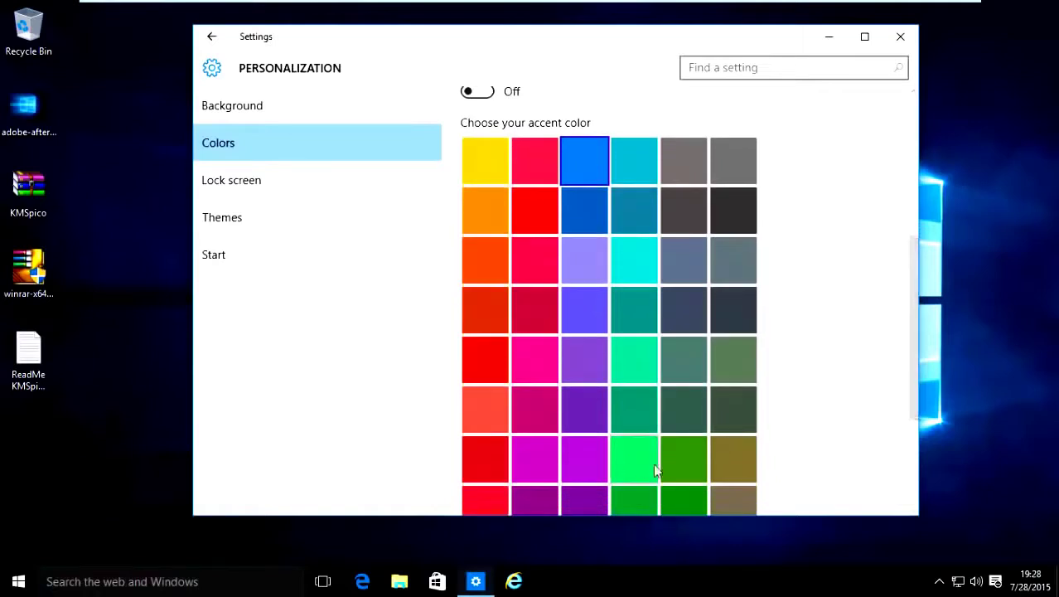
{"action": "left_click", "coordinate": [672, 494]}
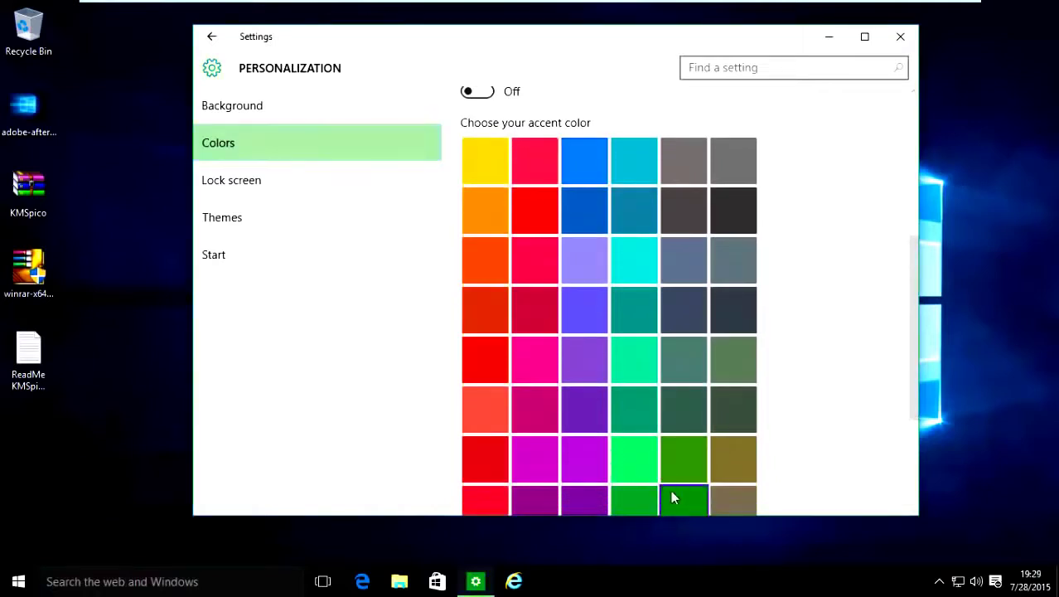
{"action": "left_click_drag", "start_coordinate": [910, 270], "coordinate": [724, 342]}
{"action": "left_click", "coordinate": [18, 578]}
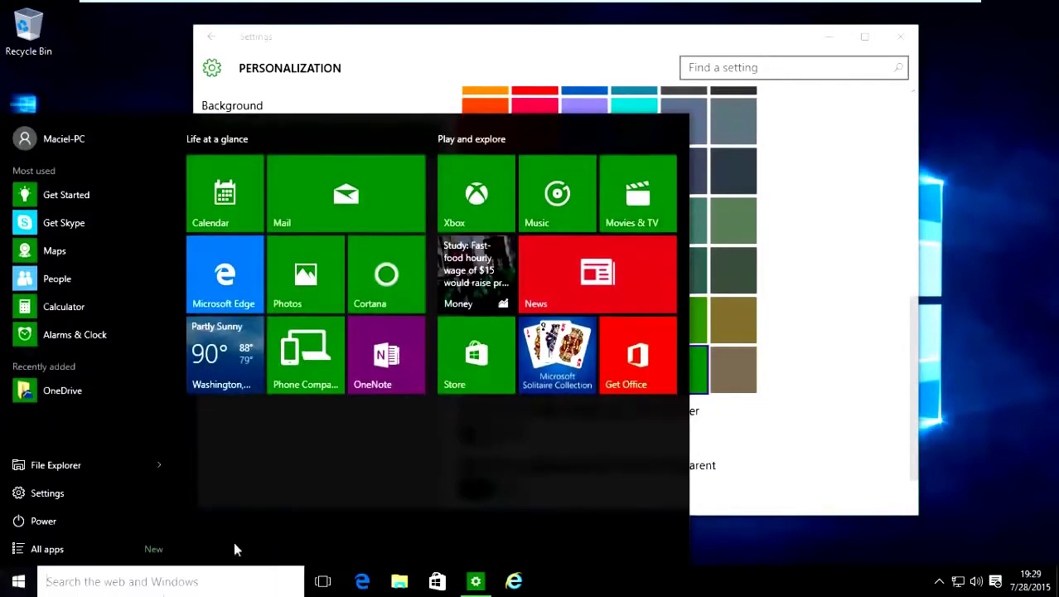
{"action": "left_click", "coordinate": [815, 421]}
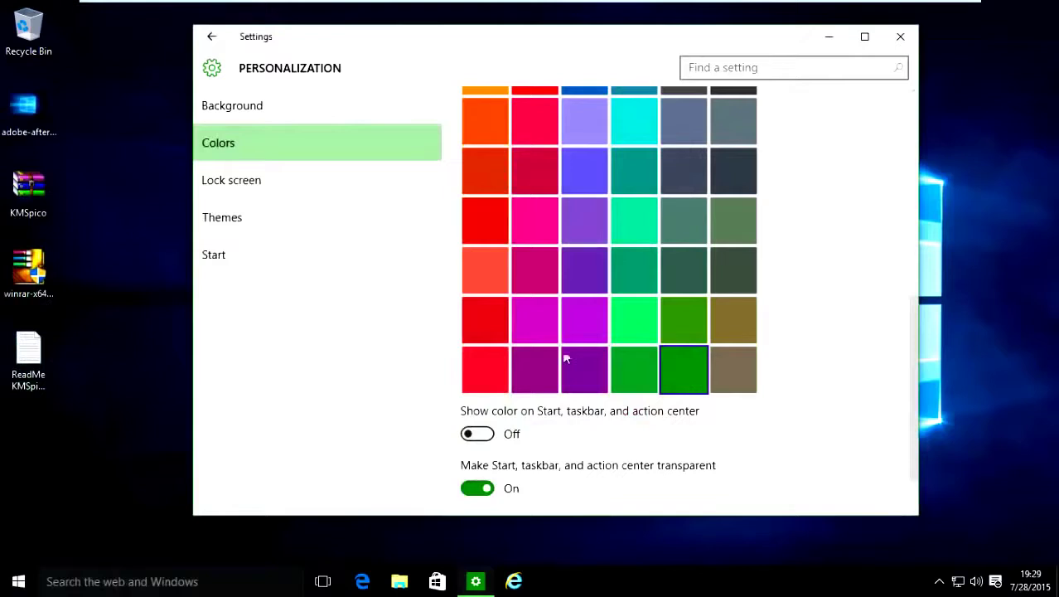
- View the Lock screen settings, and set the account picture to the adobe-after-effects image from the Desktop folder
{"action": "left_click", "coordinate": [269, 190]}
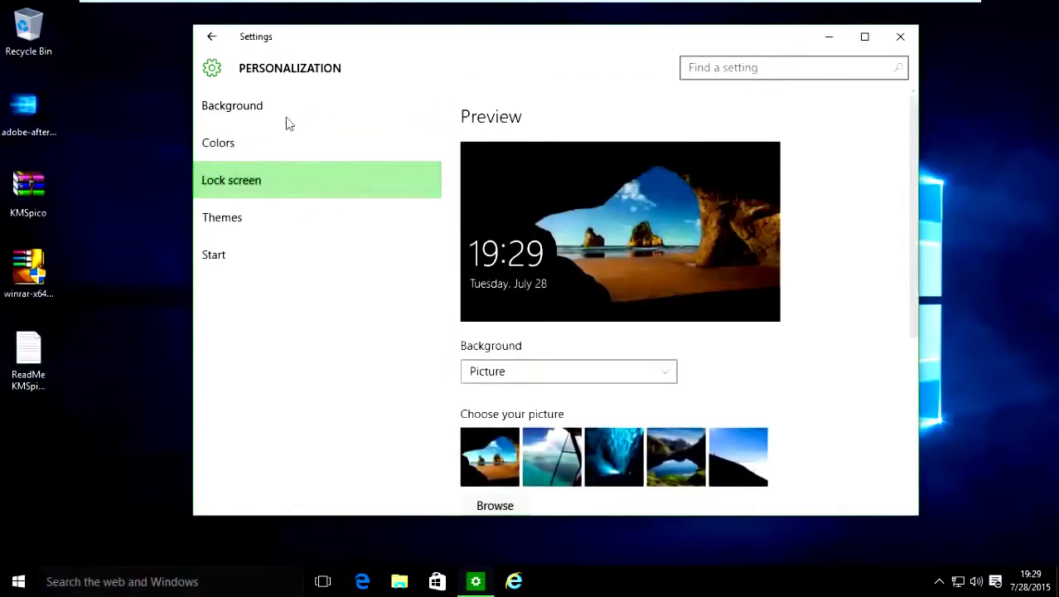
{"action": "left_click", "coordinate": [211, 37]}
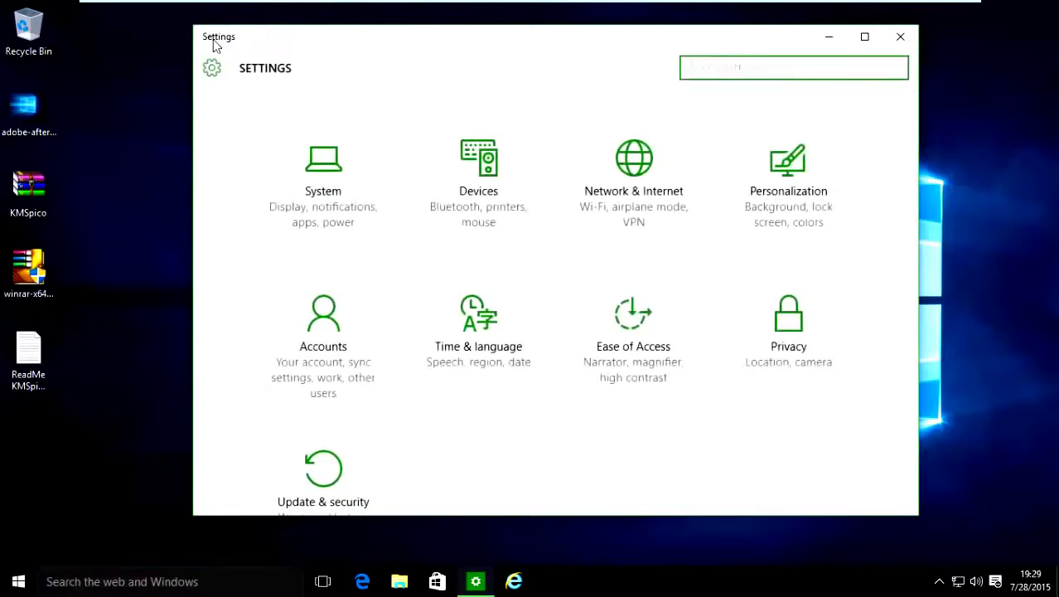
{"action": "left_click", "coordinate": [343, 314]}
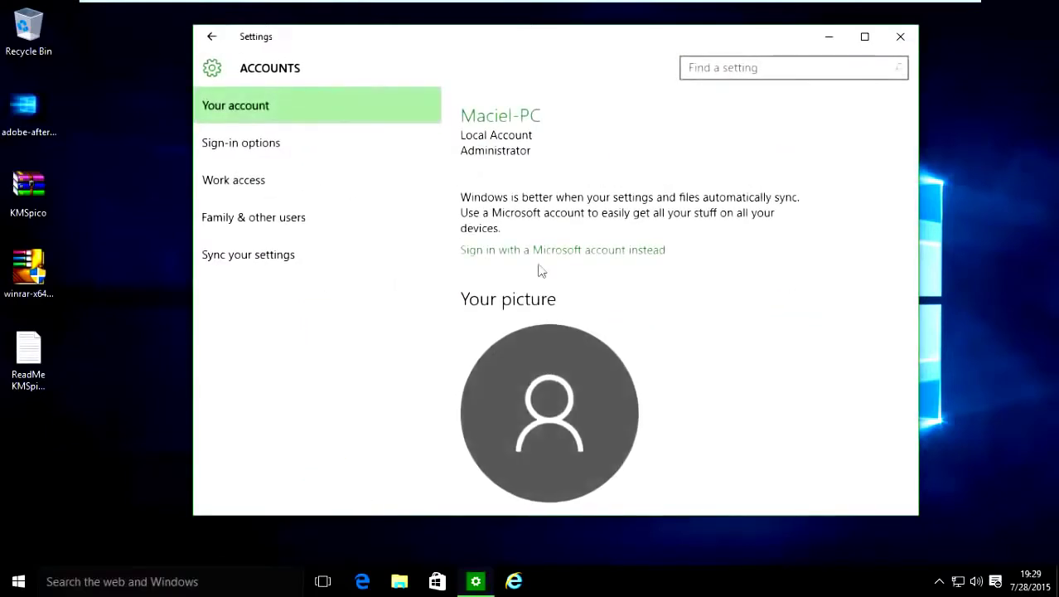
{"action": "left_click_drag", "start_coordinate": [913, 218], "coordinate": [913, 327]}
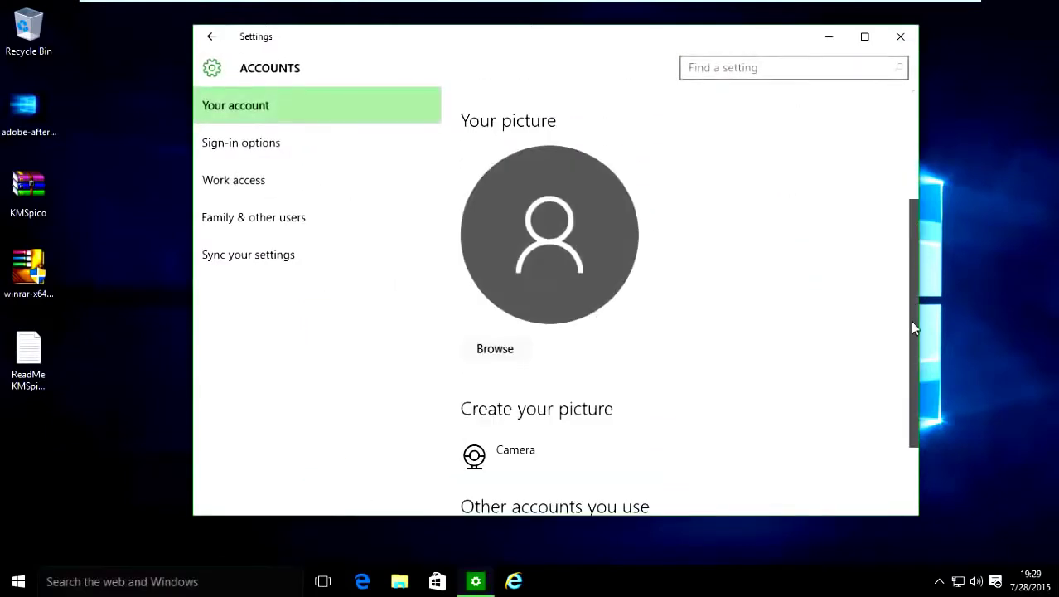
{"action": "left_click", "coordinate": [498, 360]}
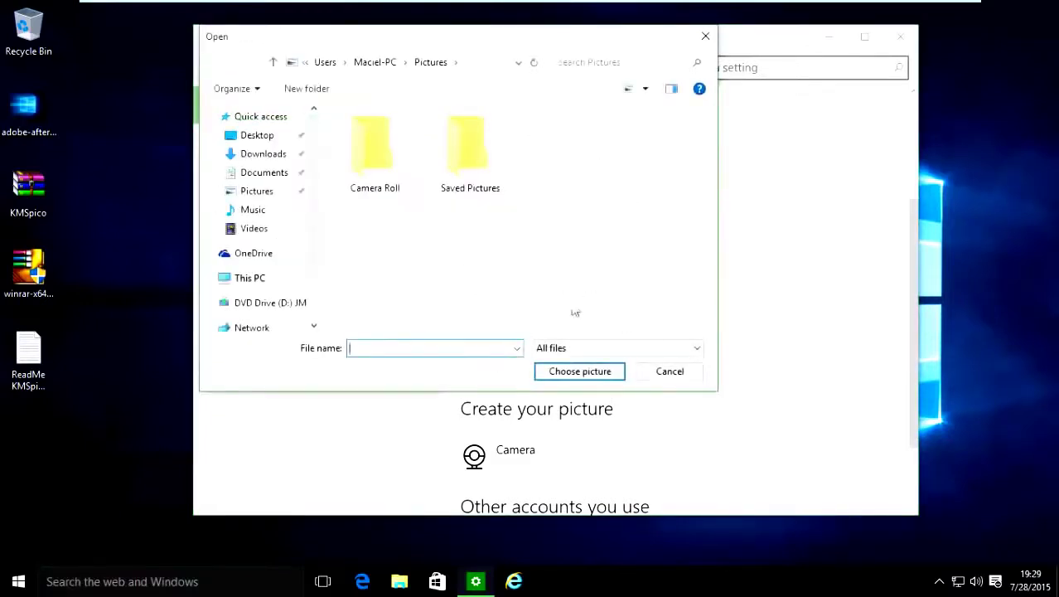
{"action": "left_click", "coordinate": [258, 137]}
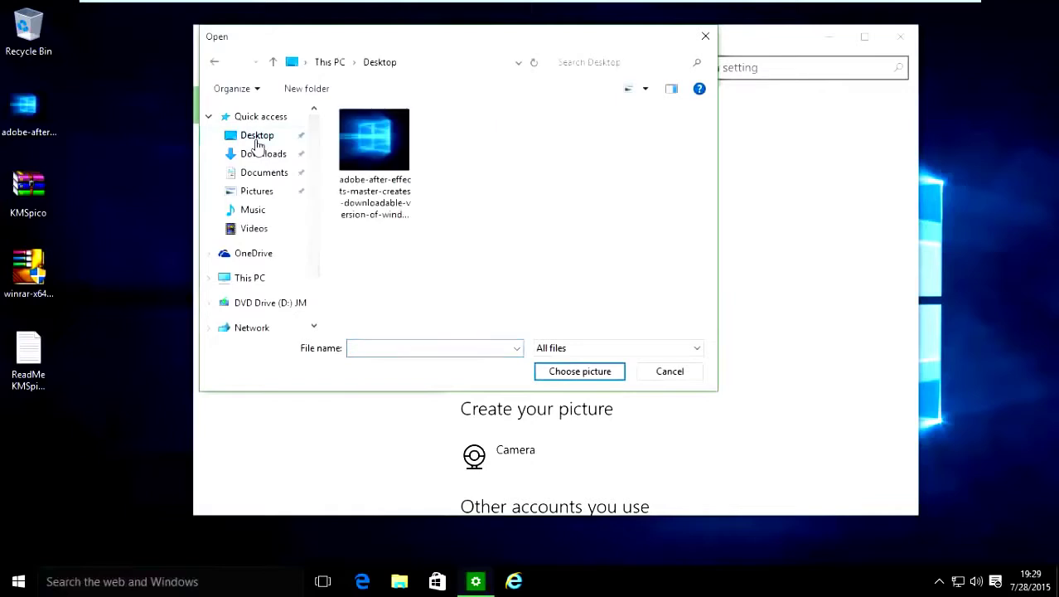
{"action": "double_click", "coordinate": [368, 150]}
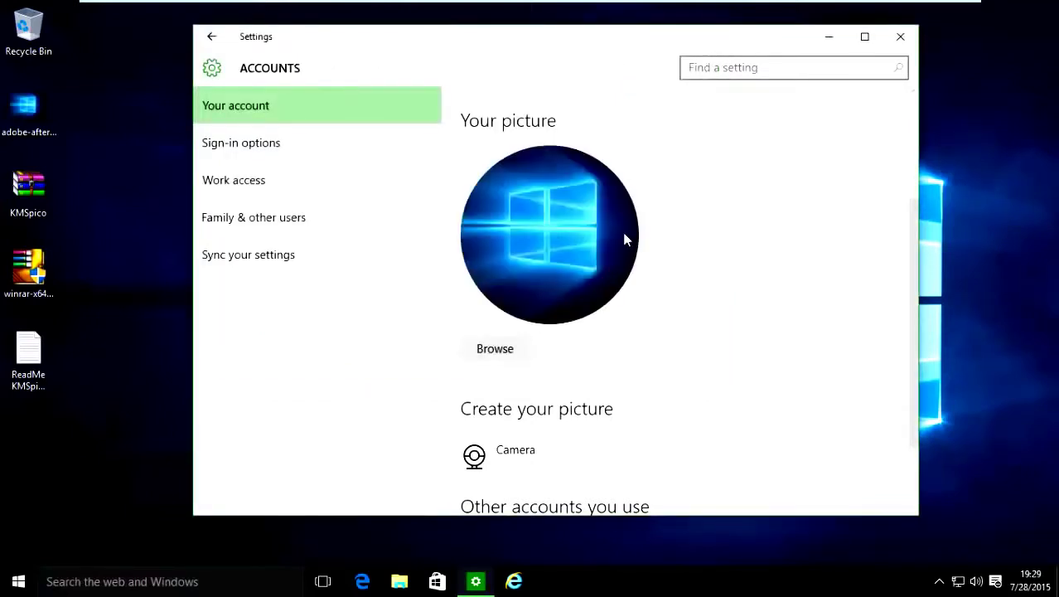
- Look over the System display settings and close Settings
{"action": "left_click", "coordinate": [212, 37]}
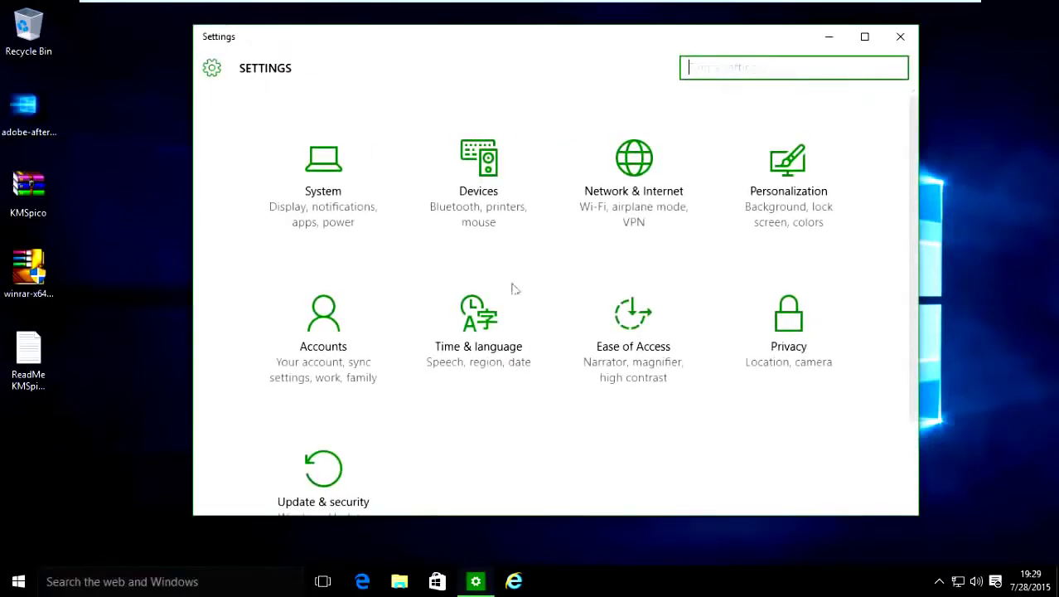
{"action": "left_click", "coordinate": [324, 192]}
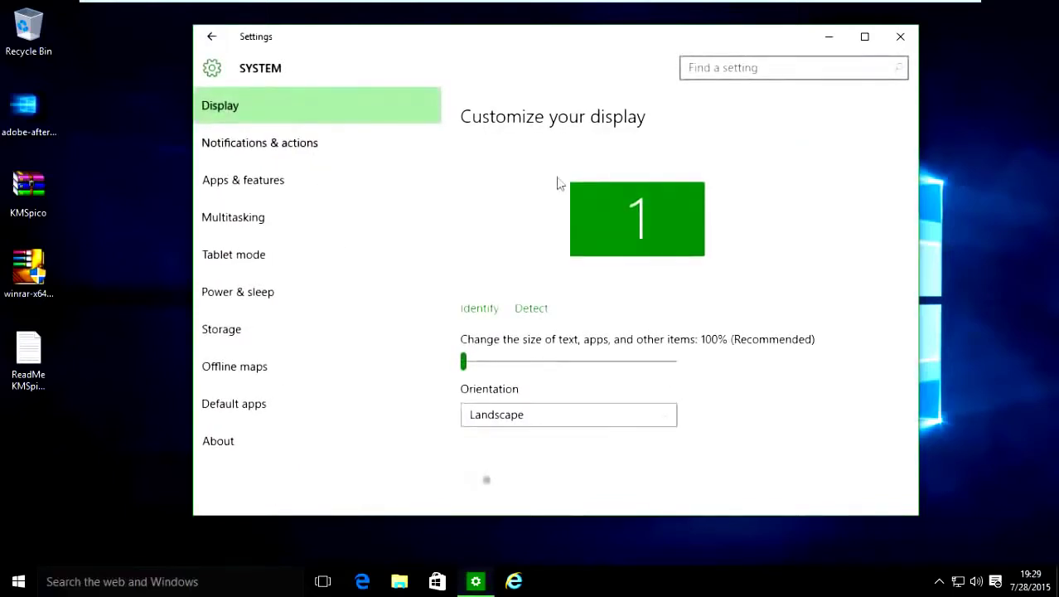
{"action": "left_click_drag", "start_coordinate": [920, 213], "coordinate": [910, 319]}
{"action": "left_click", "coordinate": [898, 35]}
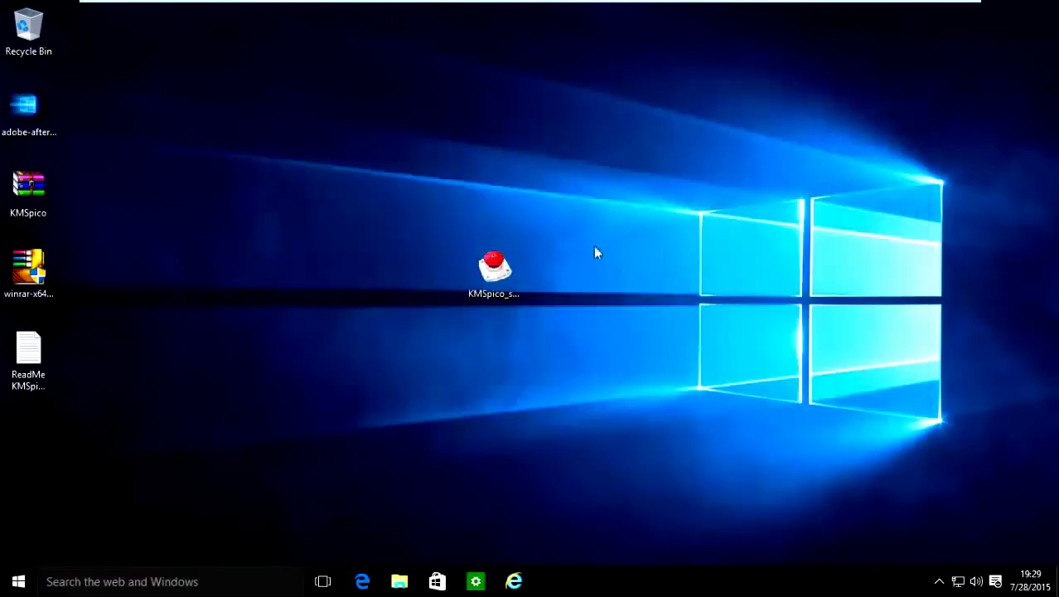
- Start the Cortana setup and agree to its collection of personal information
{"action": "left_click", "coordinate": [182, 580]}
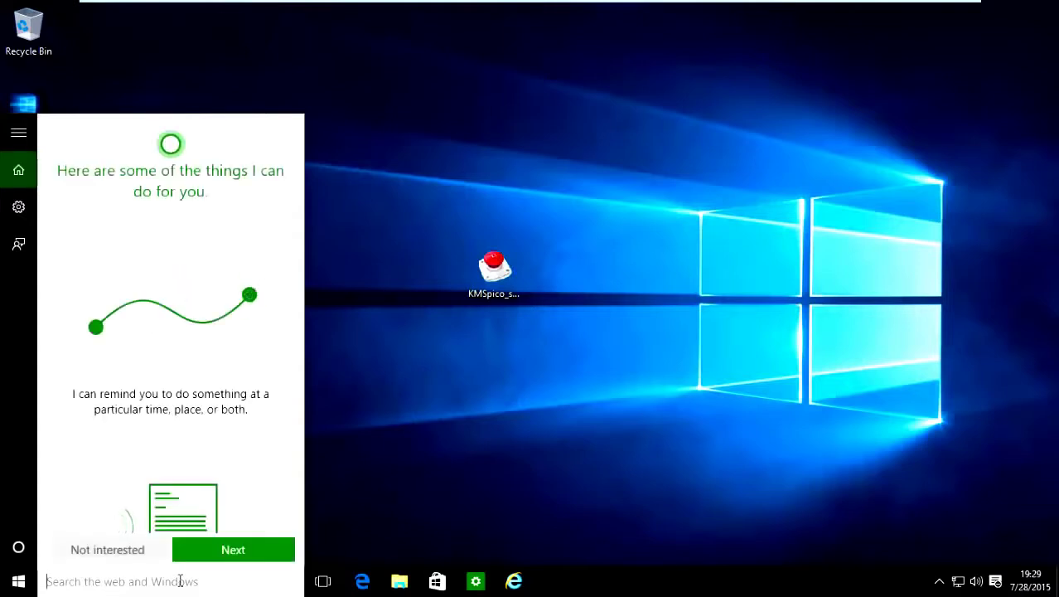
{"action": "left_click", "coordinate": [233, 550]}
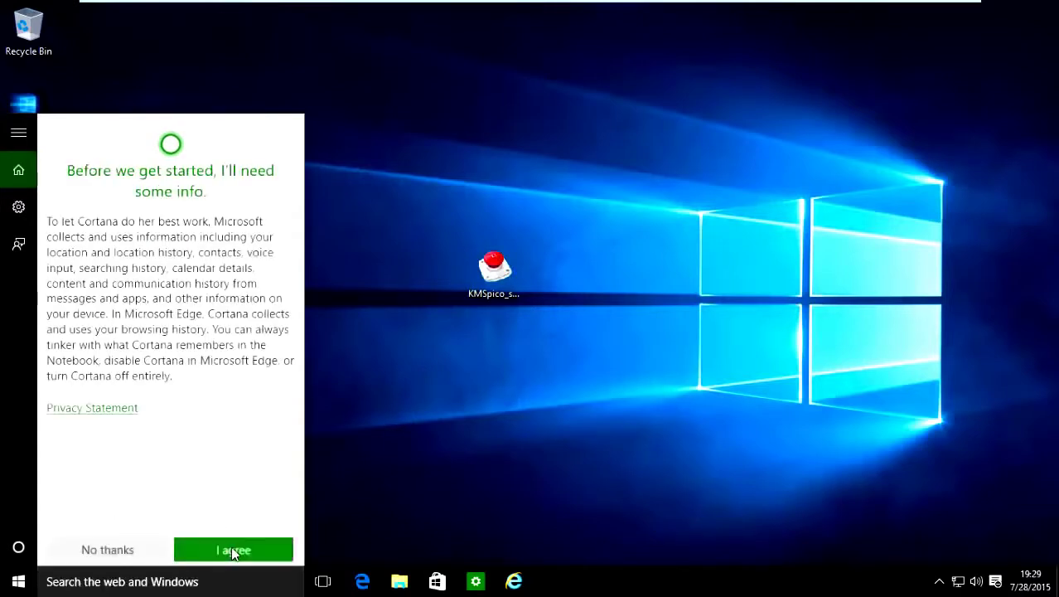
{"action": "left_click", "coordinate": [233, 550]}
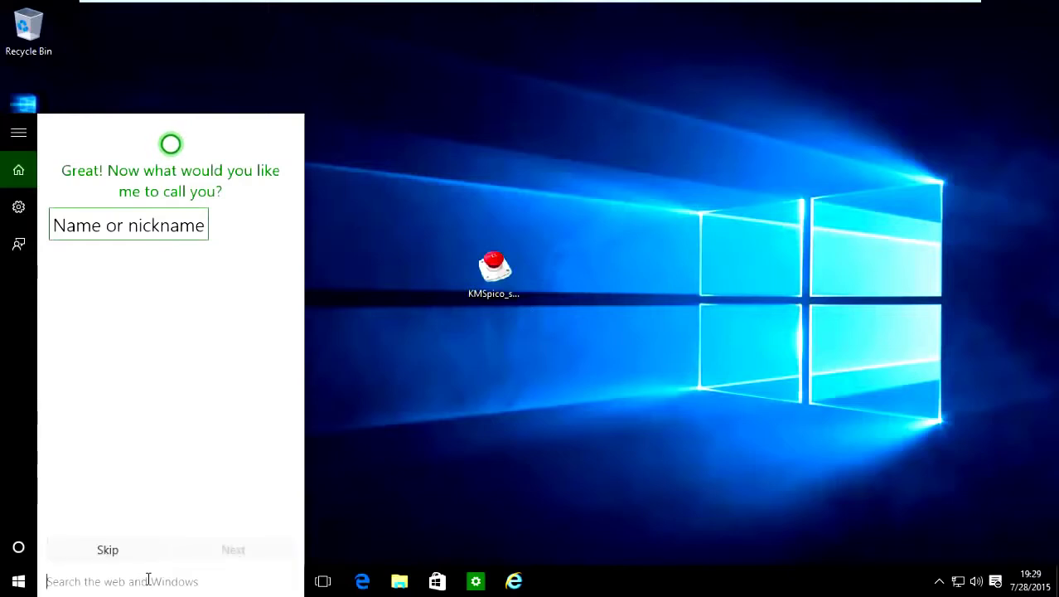
- Search for winver and run it to view the Windows version details in the About Windows dialog
{"action": "type", "text": "w"}
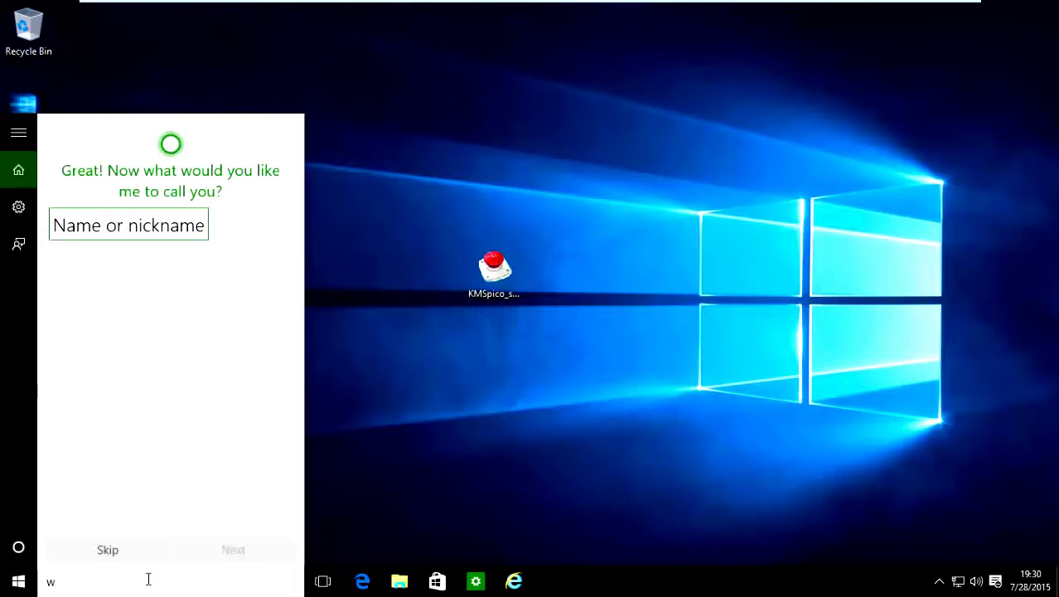
{"action": "type", "text": "in"}
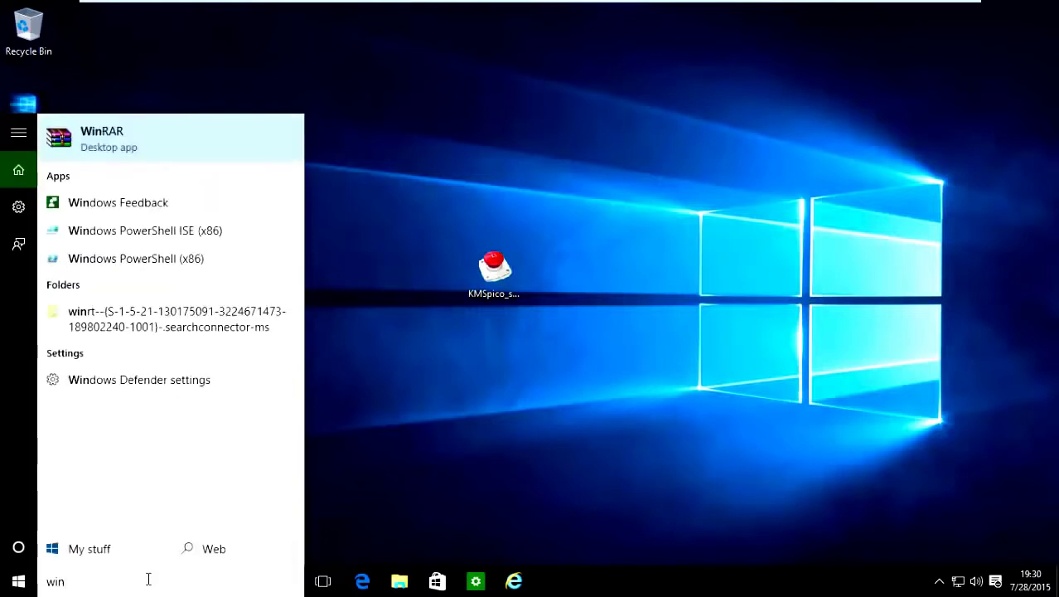
{"action": "type", "text": "ver"}
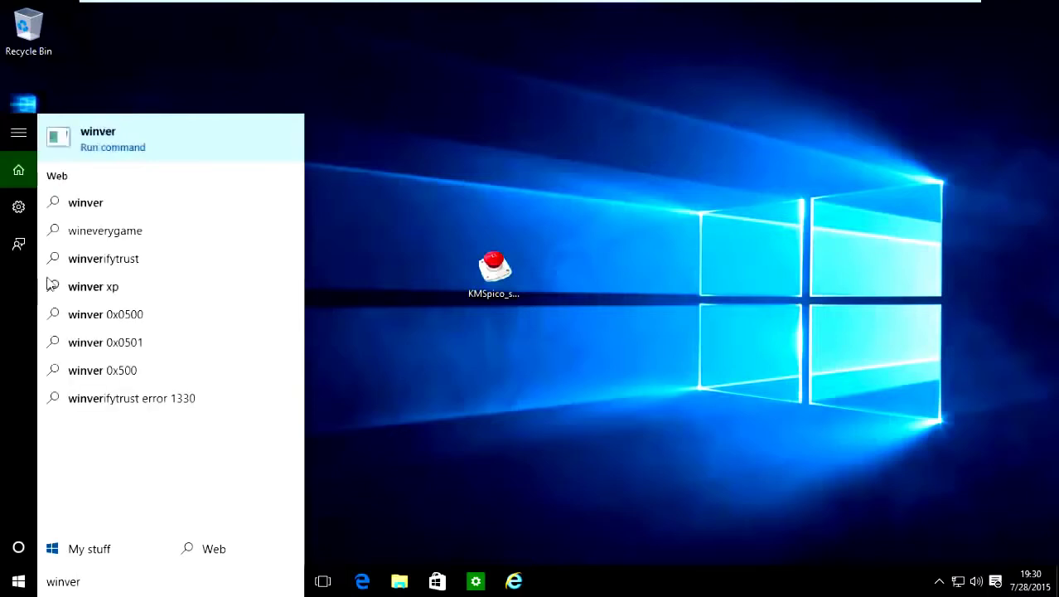
{"action": "left_click", "coordinate": [115, 138]}
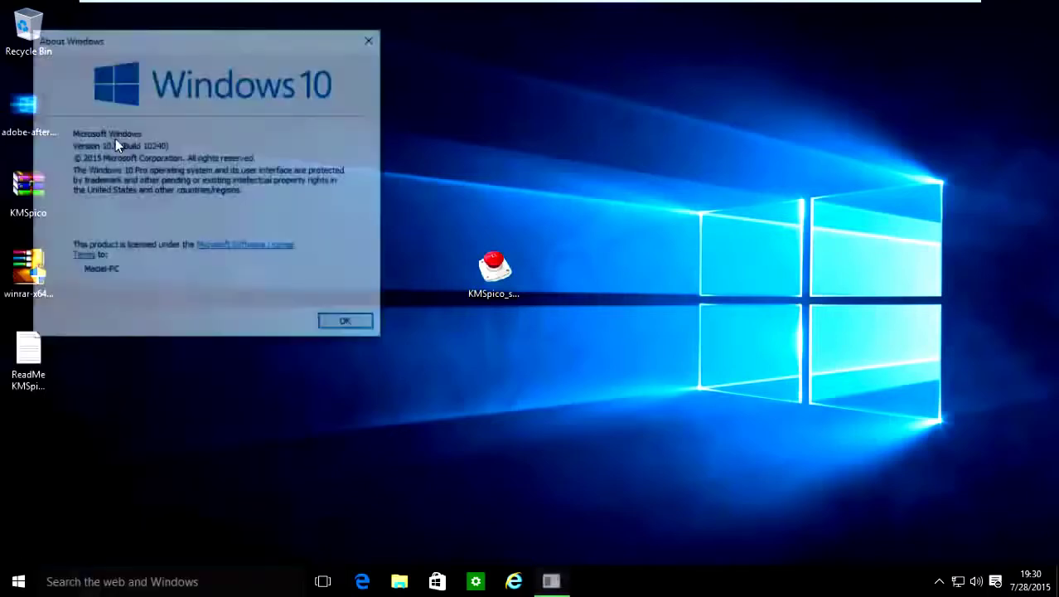
{"action": "left_click_drag", "start_coordinate": [224, 42], "coordinate": [259, 41]}
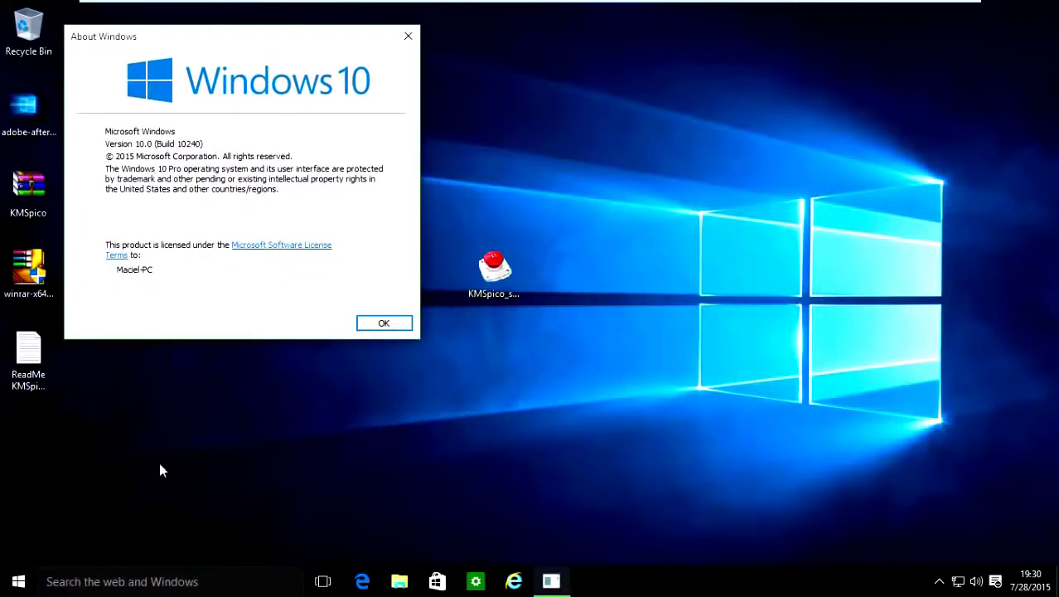
- Compare the Windows edition and activation status on the System page with the About Windows dialog, and close both
{"action": "key", "text": "super+x"}
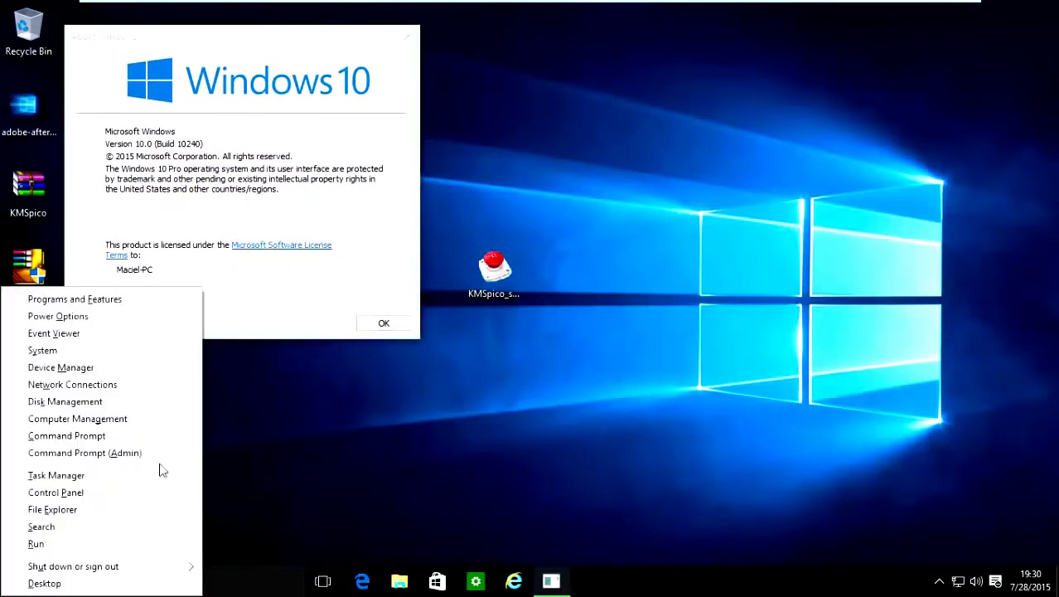
{"action": "left_click", "coordinate": [61, 352]}
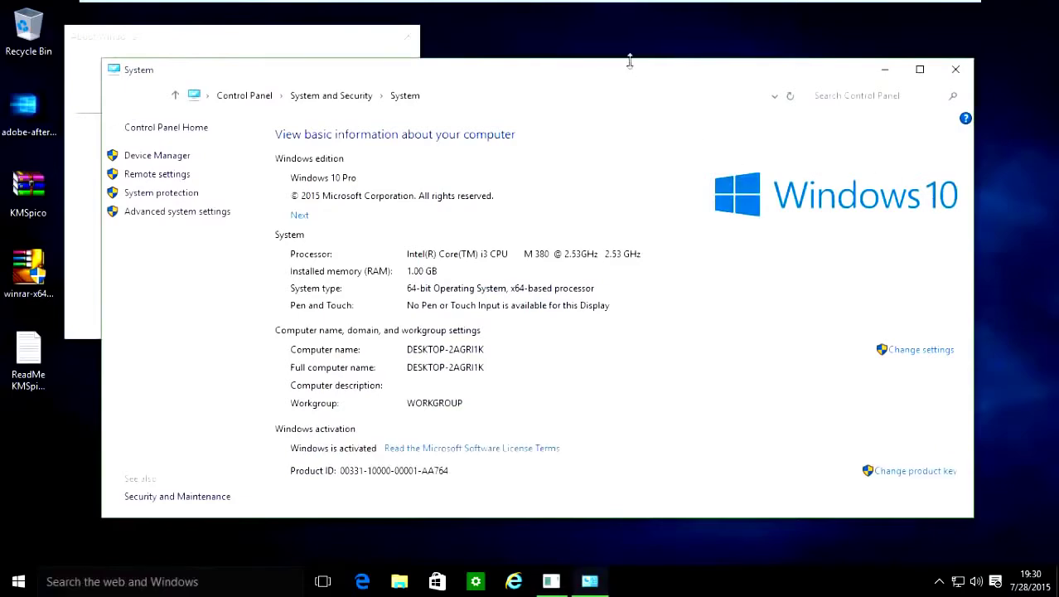
{"action": "left_click_drag", "start_coordinate": [634, 69], "coordinate": [692, 109]}
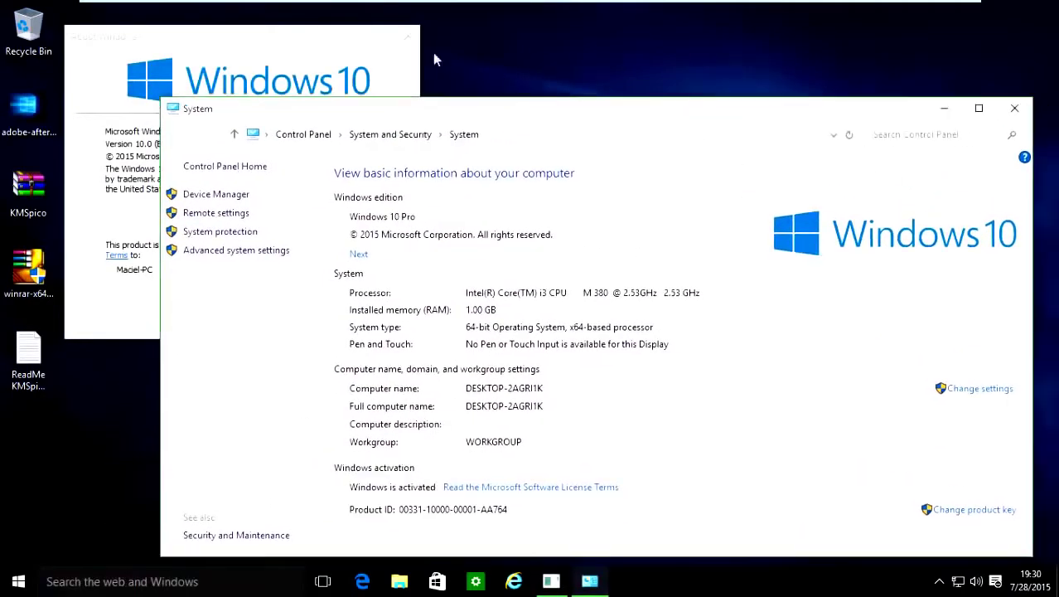
{"action": "left_click", "coordinate": [269, 40]}
{"action": "left_click_drag", "start_coordinate": [269, 40], "coordinate": [215, 30]}
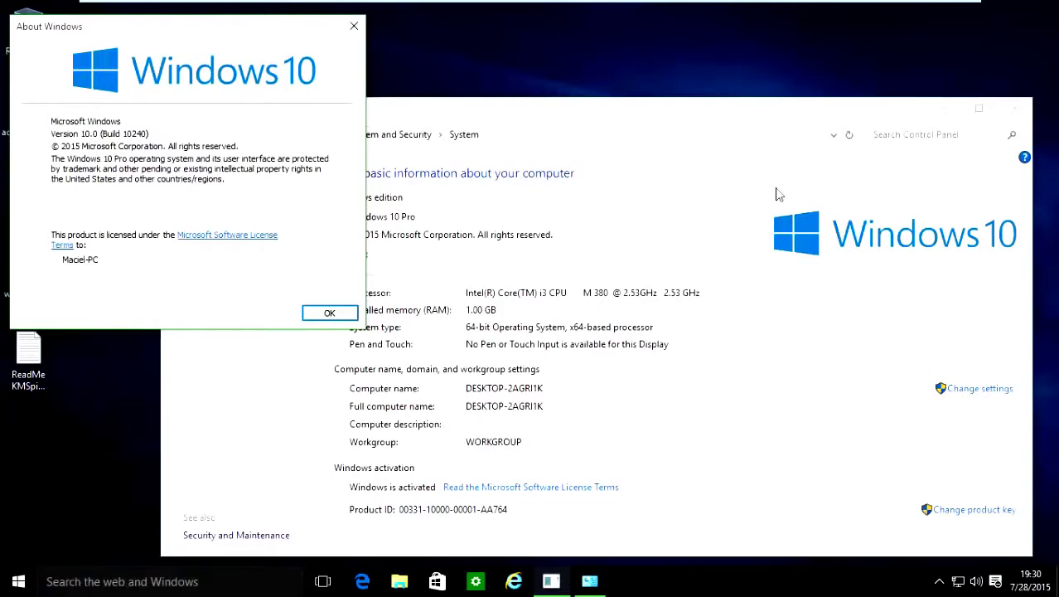
{"action": "left_click", "coordinate": [1024, 113]}
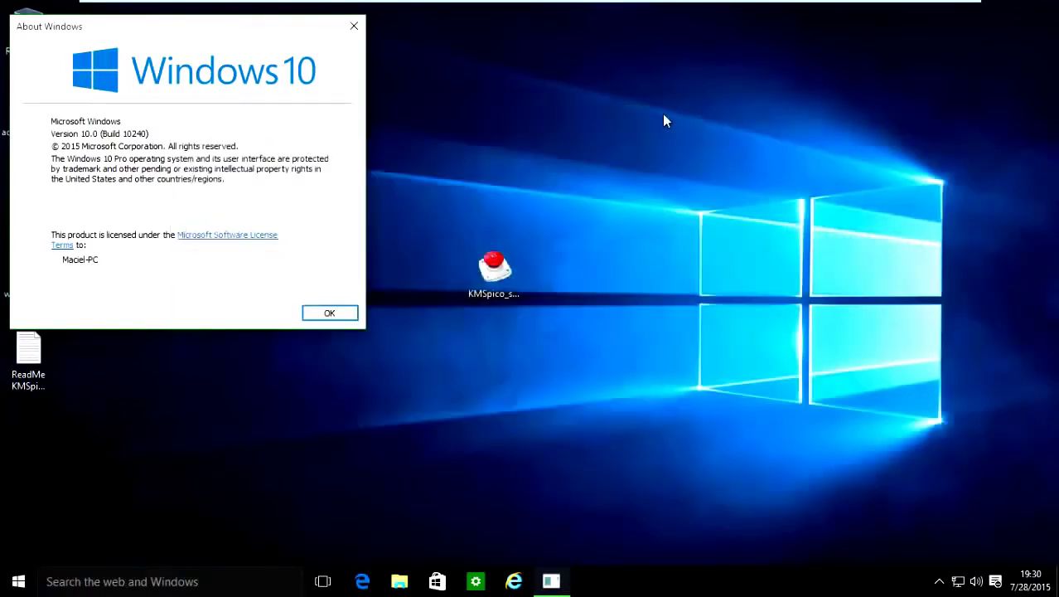
{"action": "left_click", "coordinate": [353, 27]}
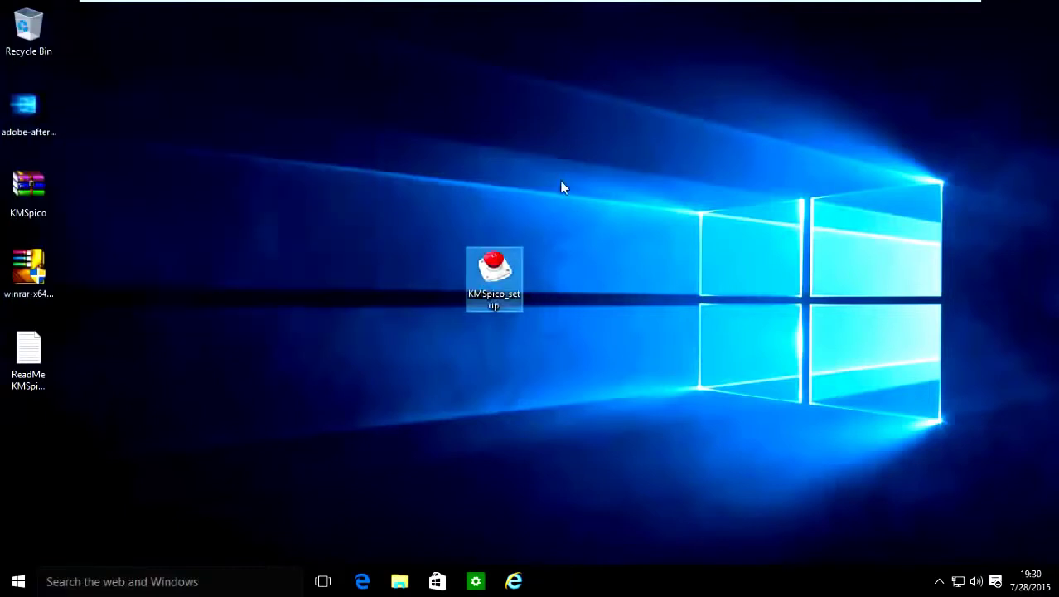
- Move the KMSpico_setup icon into the desktop icon column below the ReadMe file
{"action": "left_click_drag", "start_coordinate": [505, 269], "coordinate": [50, 431]}
{"action": "left_click", "coordinate": [259, 365]}
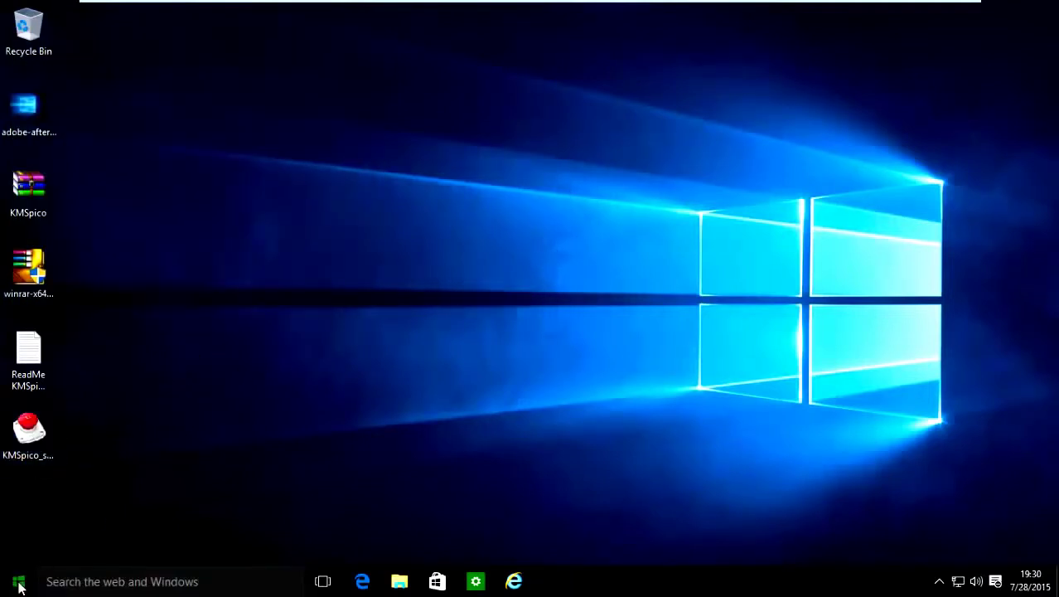
- Display the list of all installed apps in the Start menu
{"action": "left_click", "coordinate": [19, 581]}
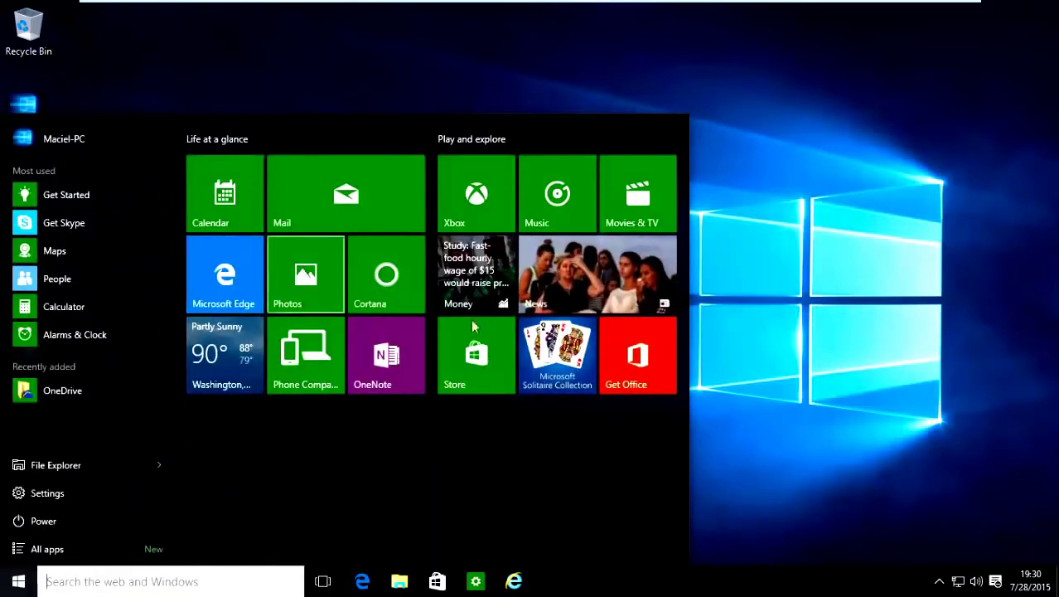
{"action": "left_click", "coordinate": [47, 548]}
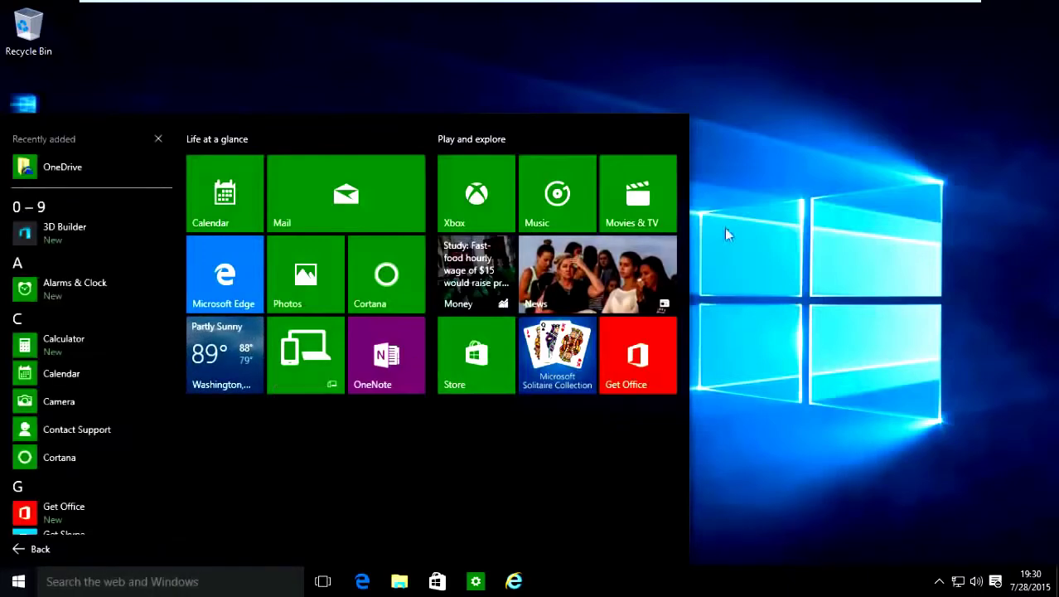
- Dismiss the Start menu and open the potentially harmful software alert from the Action Center notifications
{"action": "left_click", "coordinate": [864, 301]}
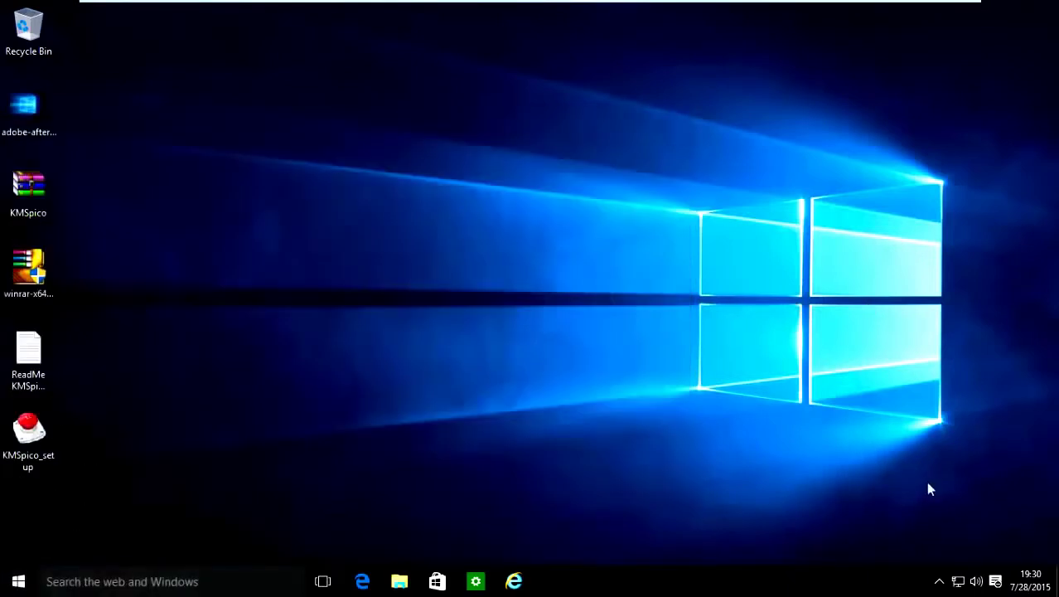
{"action": "left_click", "coordinate": [995, 582]}
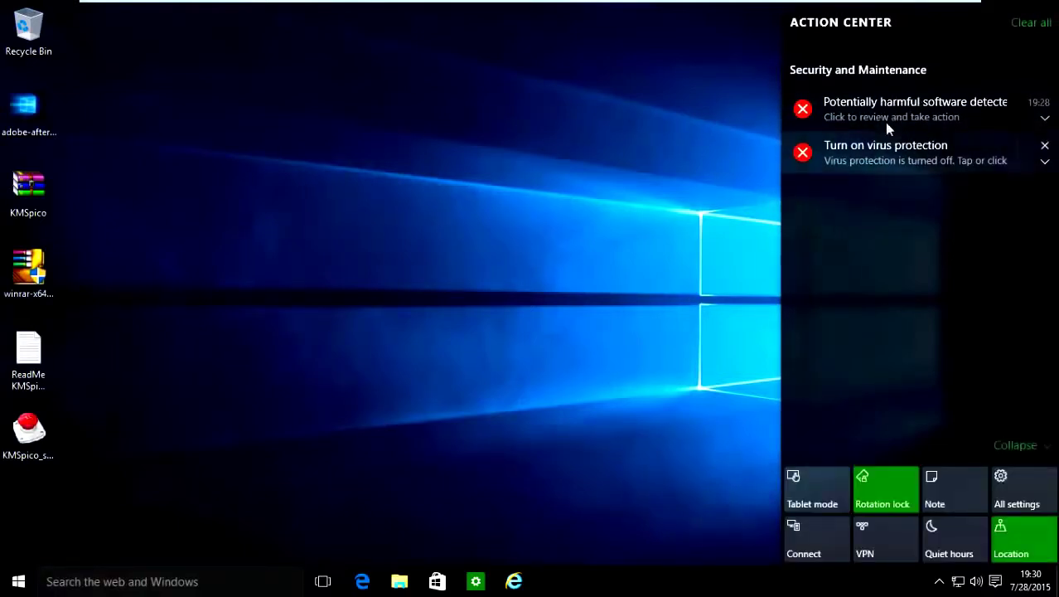
{"action": "left_click", "coordinate": [885, 118]}
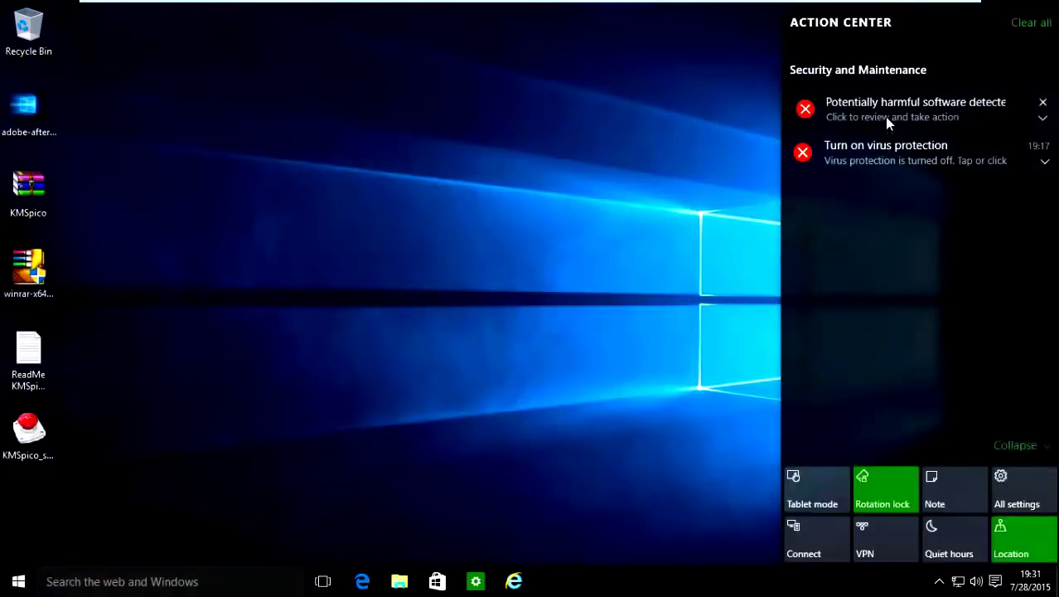
{"action": "left_click", "coordinate": [866, 115]}
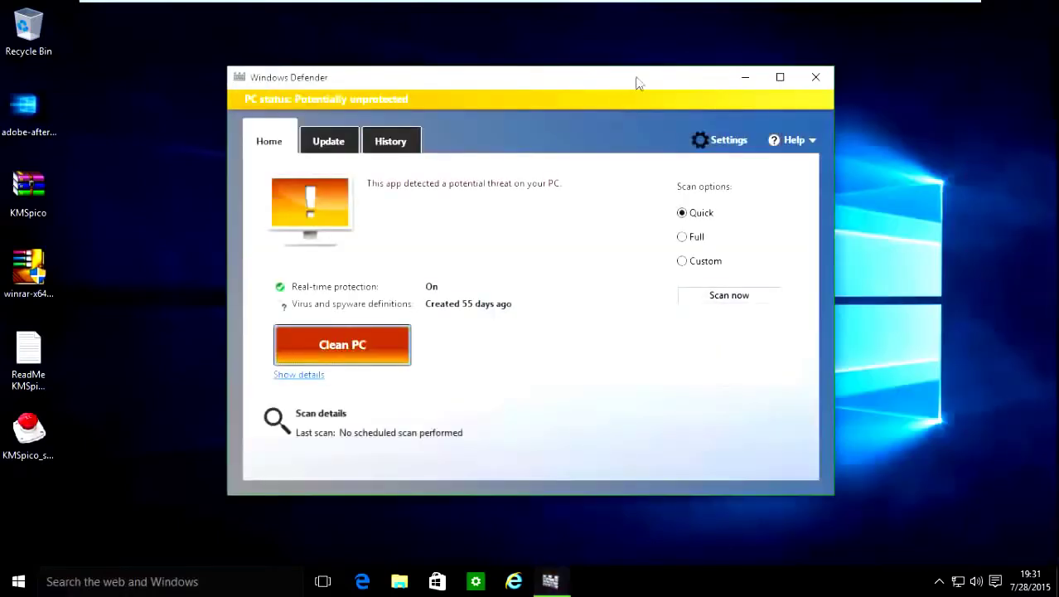
- Clean the PC of the detected threat in Windows Defender, and close the results and the Defender window
{"action": "left_click", "coordinate": [371, 337]}
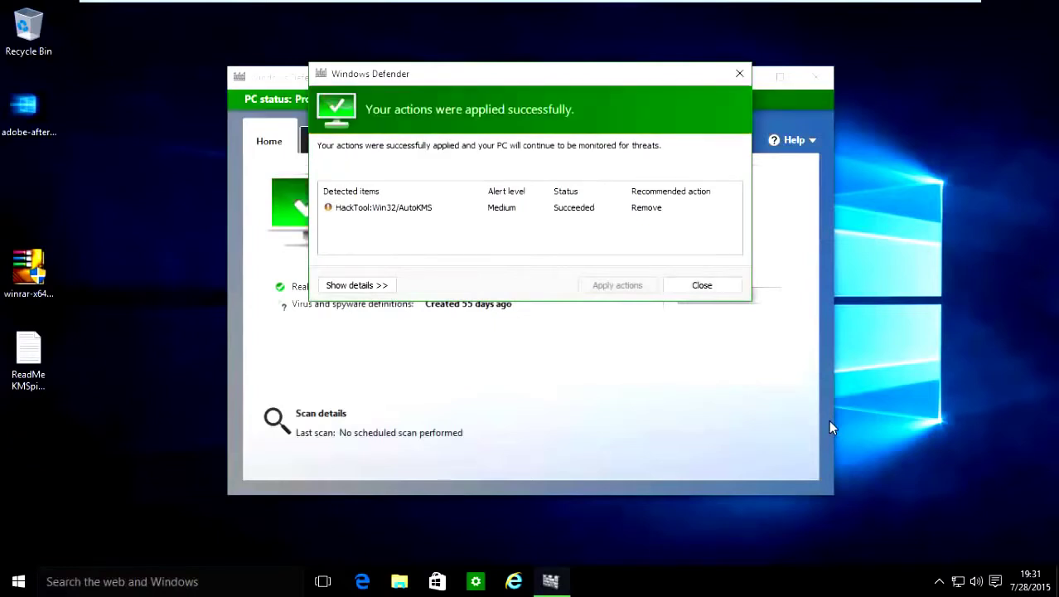
{"action": "left_click", "coordinate": [712, 285]}
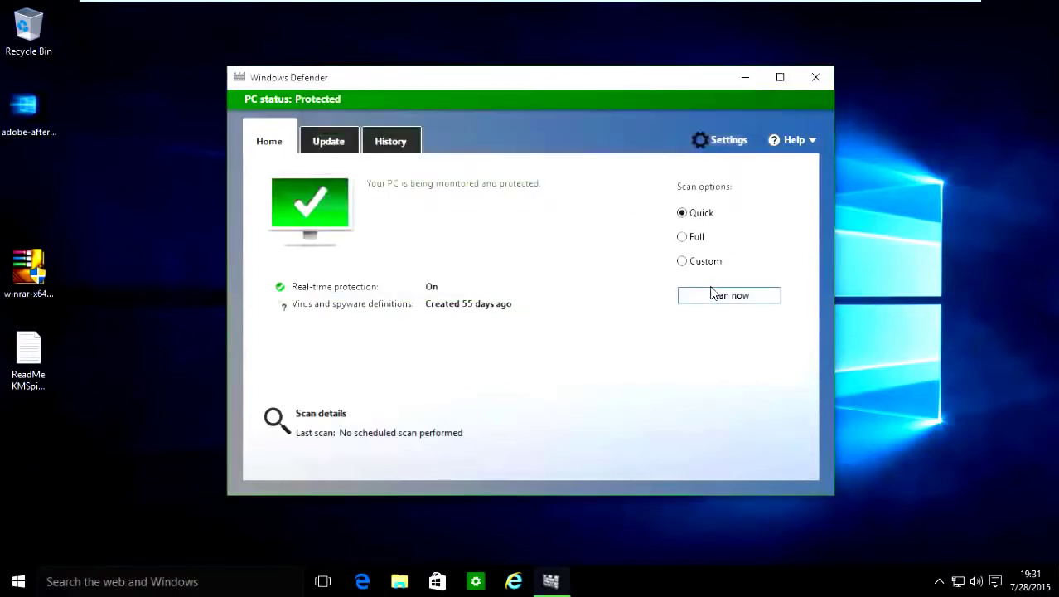
{"action": "left_click", "coordinate": [817, 78]}
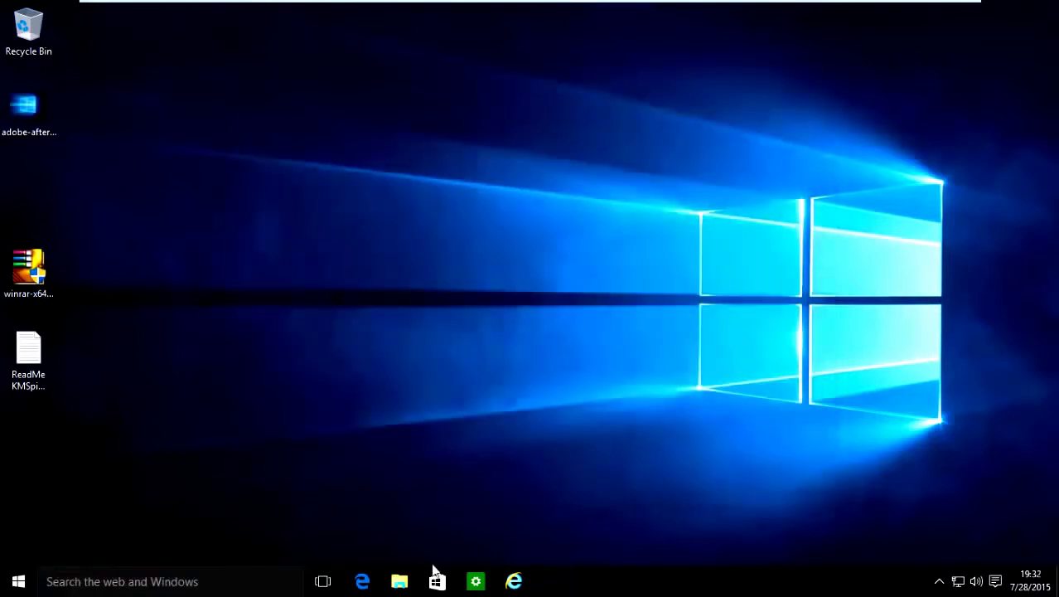
- Launch the Store app, check that its home page loads in windowed and maximized view, and close it
{"action": "left_click", "coordinate": [438, 581]}
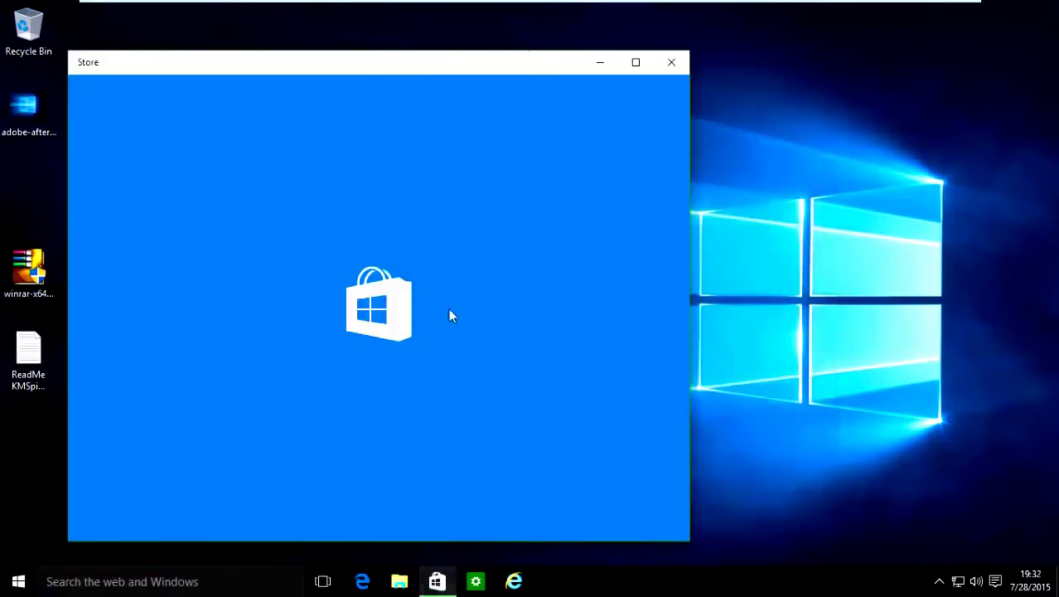
{"action": "left_click_drag", "start_coordinate": [394, 71], "coordinate": [514, 46]}
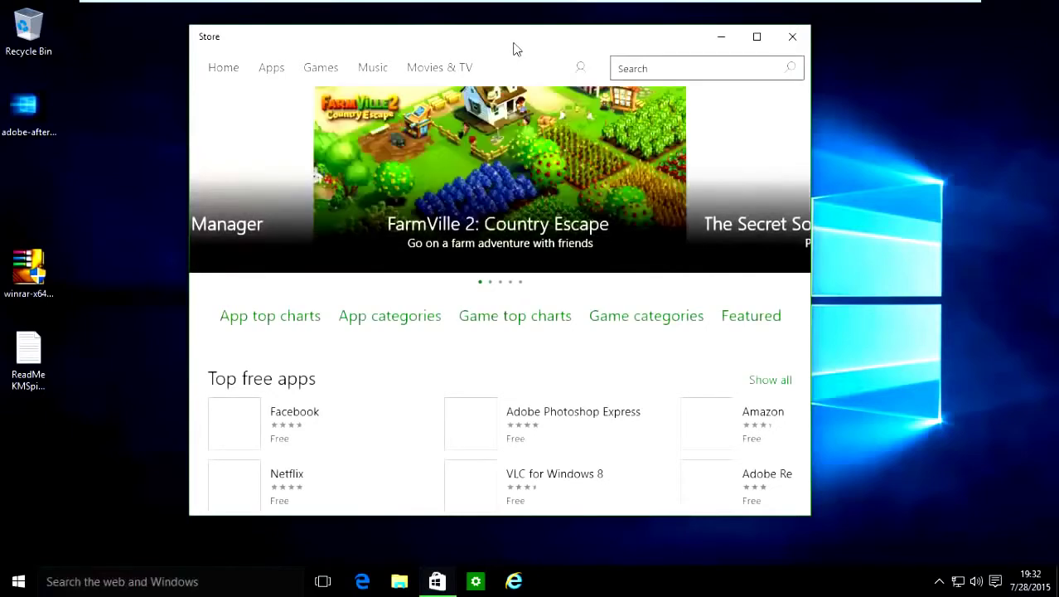
{"action": "left_click", "coordinate": [755, 35]}
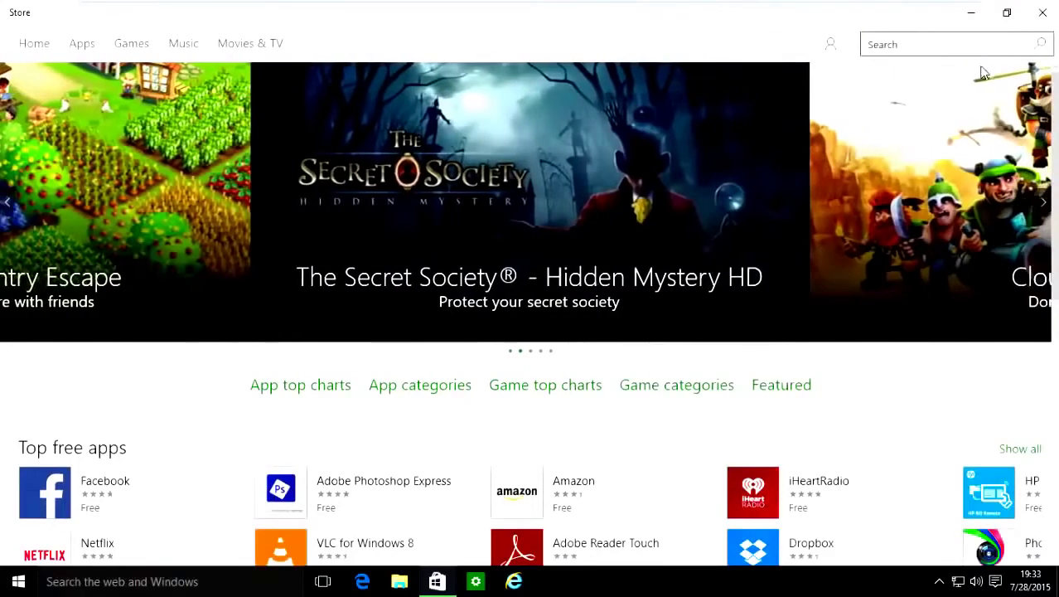
{"action": "left_click", "coordinate": [1007, 13]}
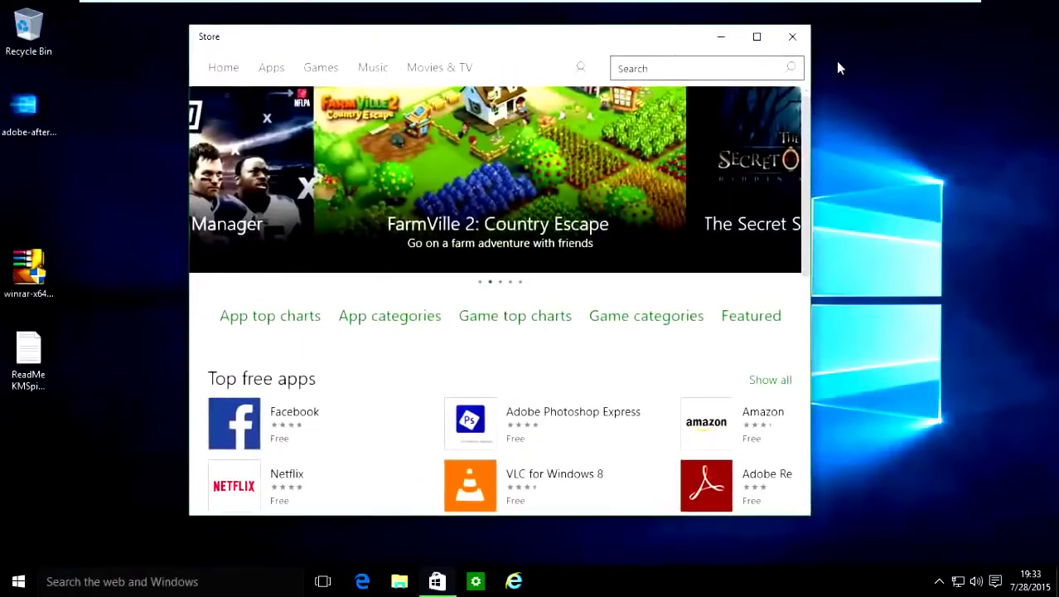
{"action": "left_click", "coordinate": [794, 38]}
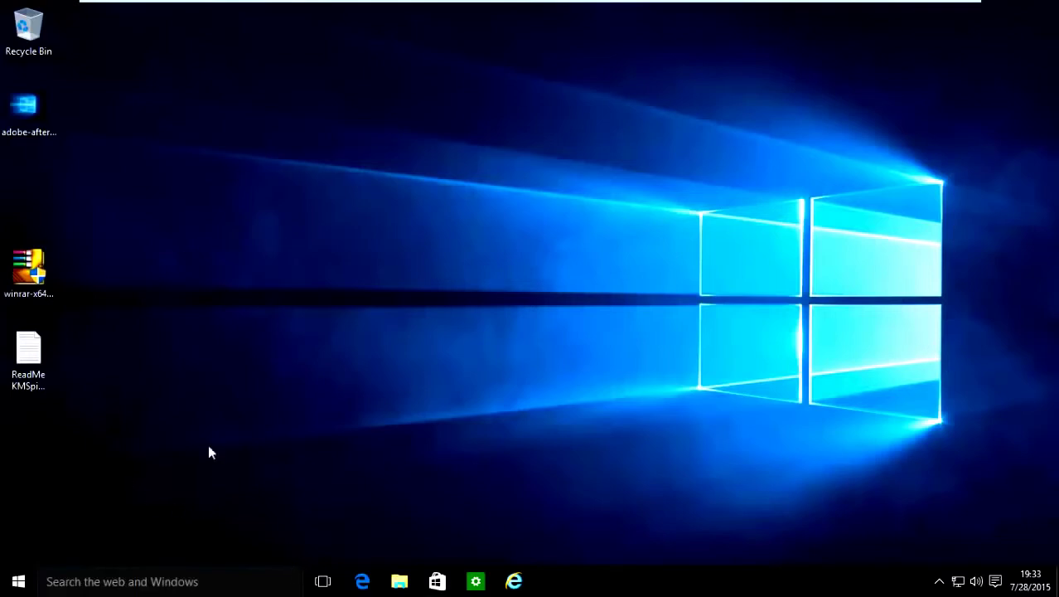
- Launch Microsoft Edge, view its introduction page in a maximized window, and close the browser with all tabs
{"action": "left_click", "coordinate": [353, 581]}
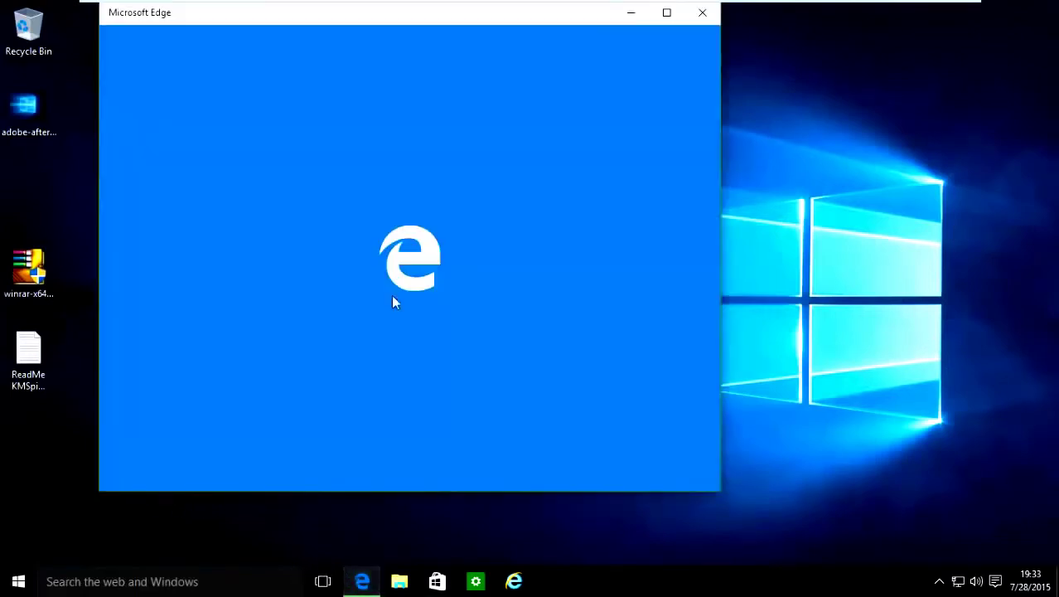
{"action": "left_click_drag", "start_coordinate": [520, 21], "coordinate": [615, 62]}
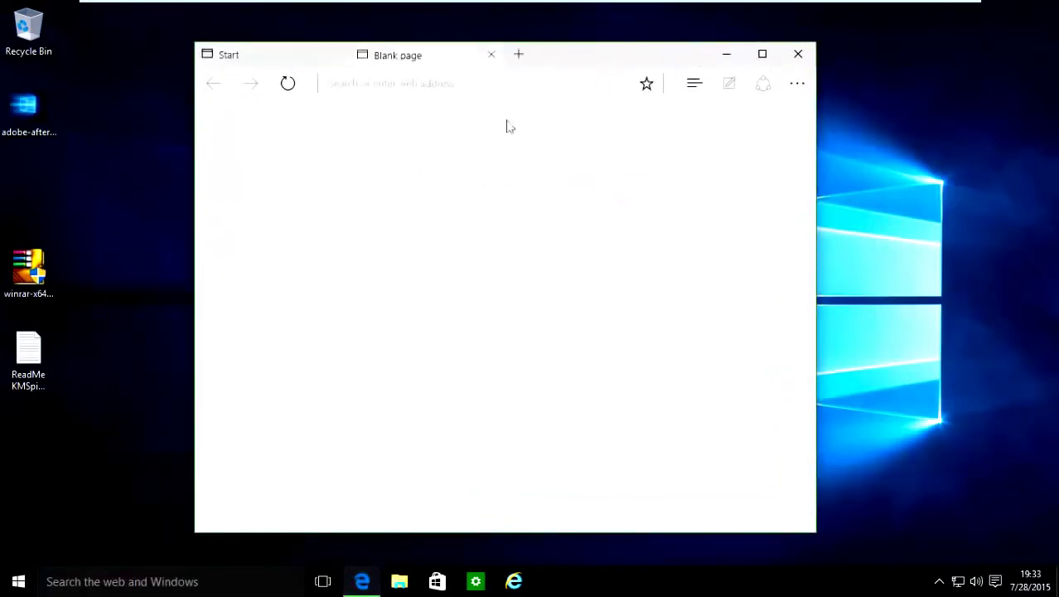
{"action": "left_click", "coordinate": [762, 54]}
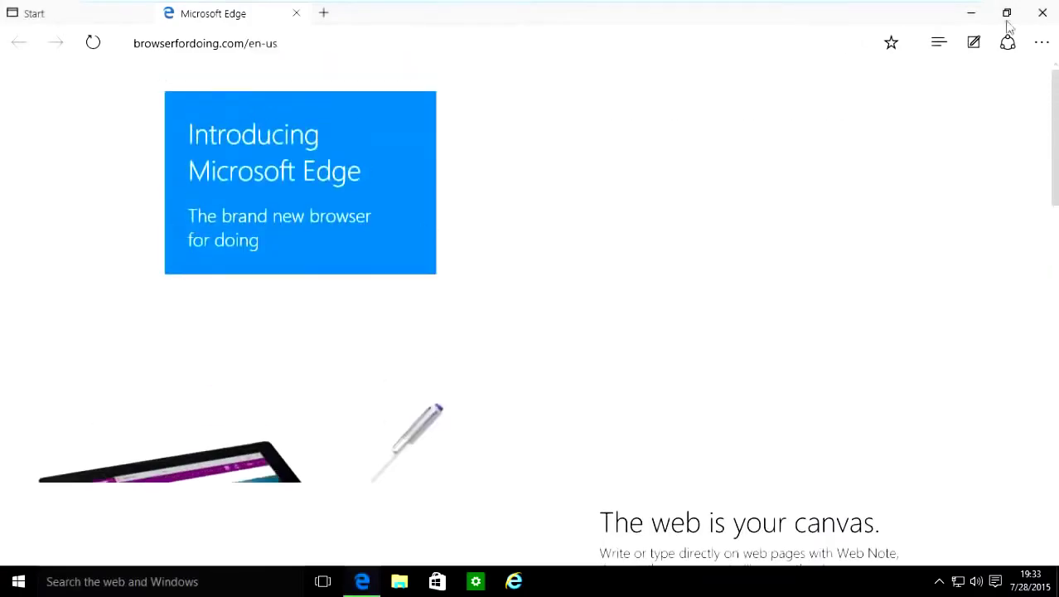
{"action": "left_click", "coordinate": [1041, 12]}
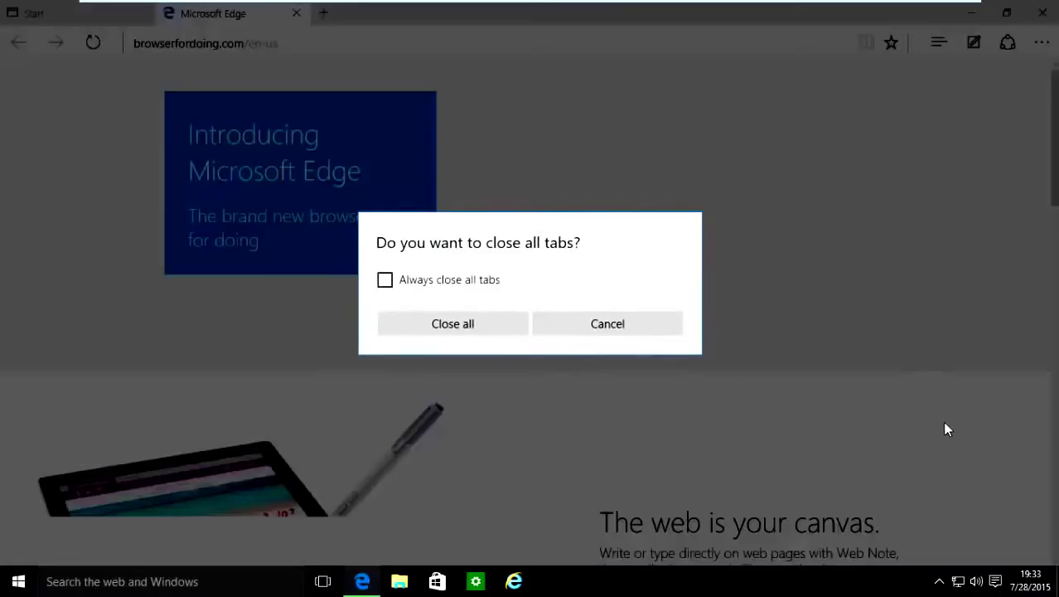
{"action": "left_click", "coordinate": [489, 323]}
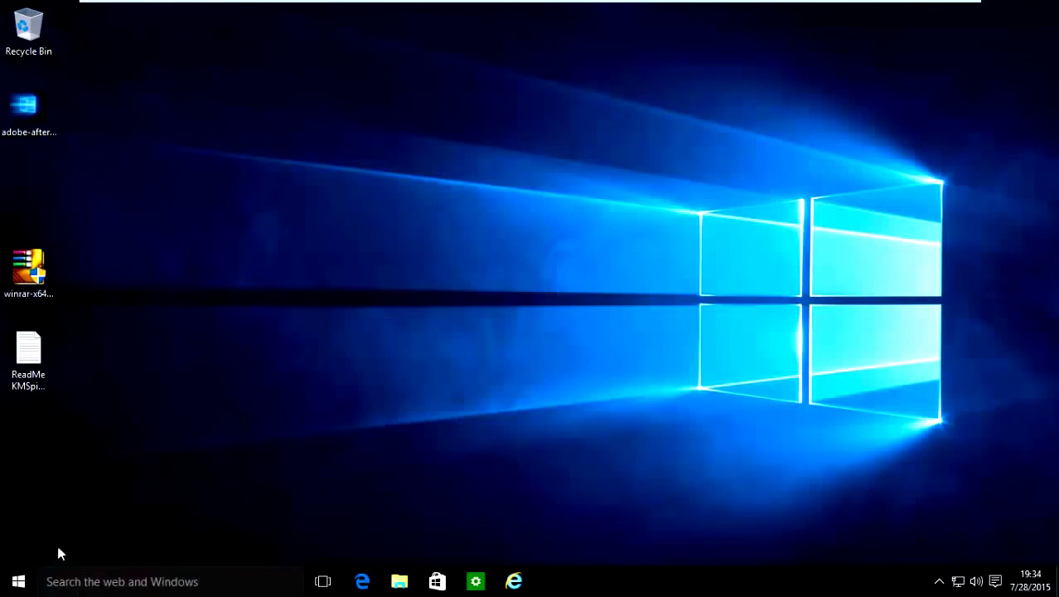
- Open the Start menu to view the most used apps and tiles
{"action": "left_click", "coordinate": [34, 579]}
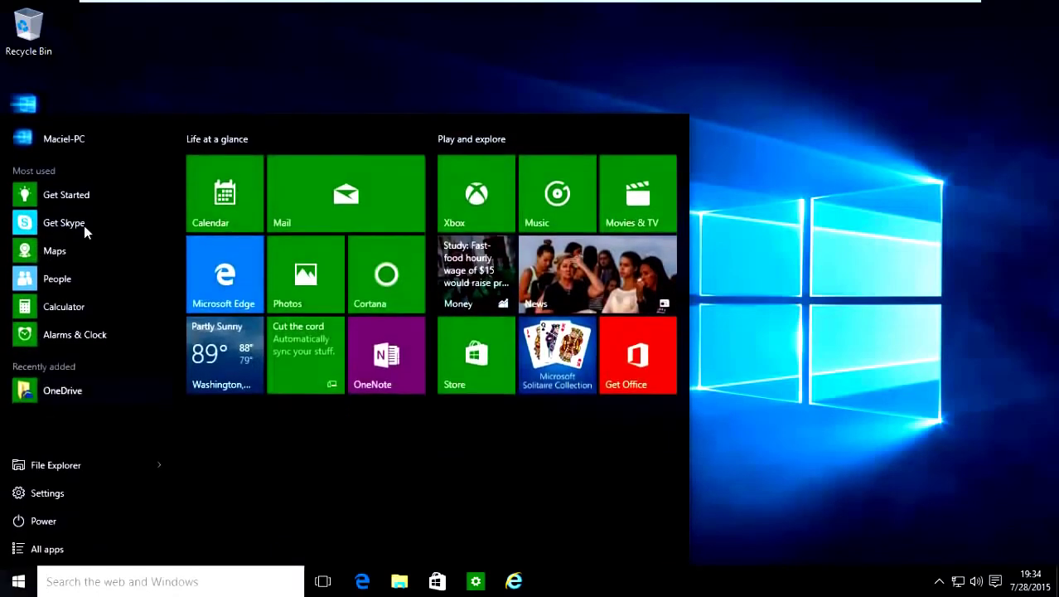